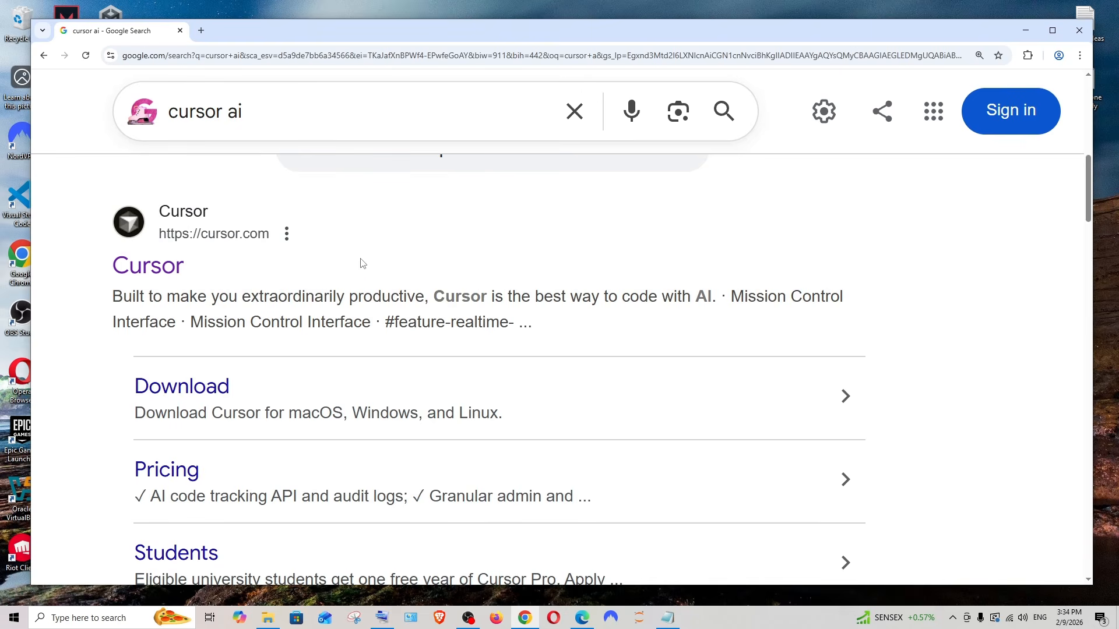
Open the official Cursor website from the search results and download the Windows installer
click(147, 268)
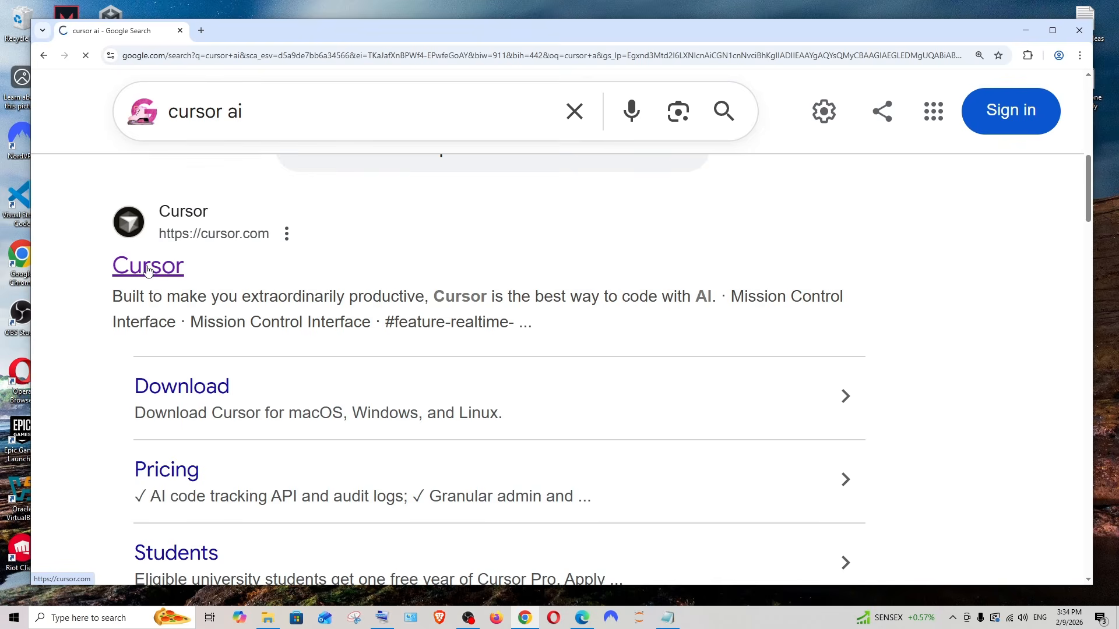
key(ctrl+plus)
key(ctrl+plus)
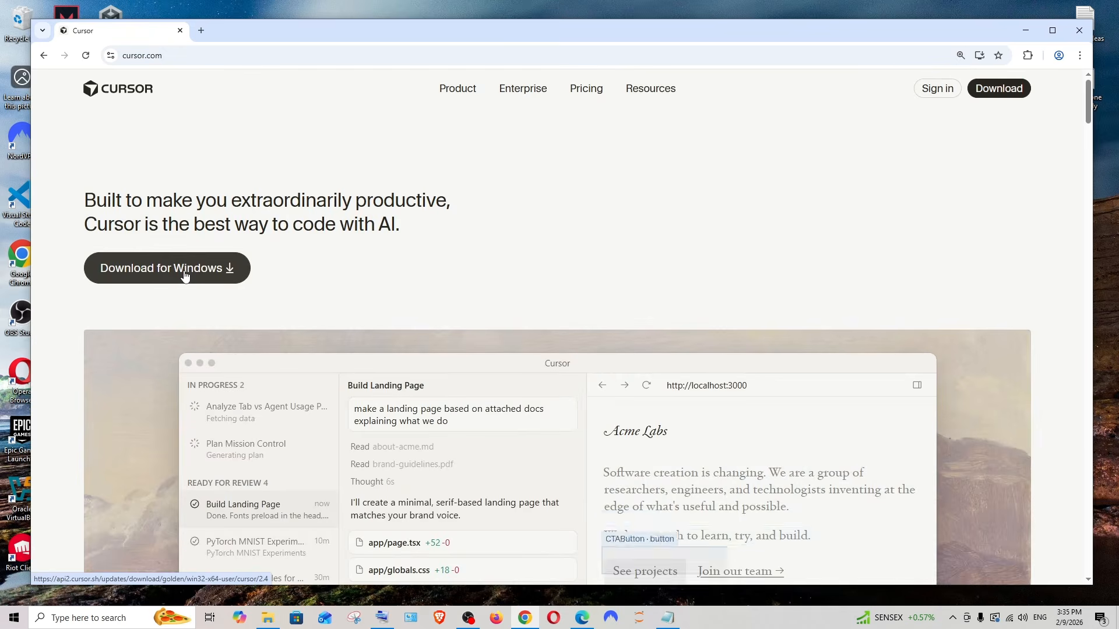
click(185, 276)
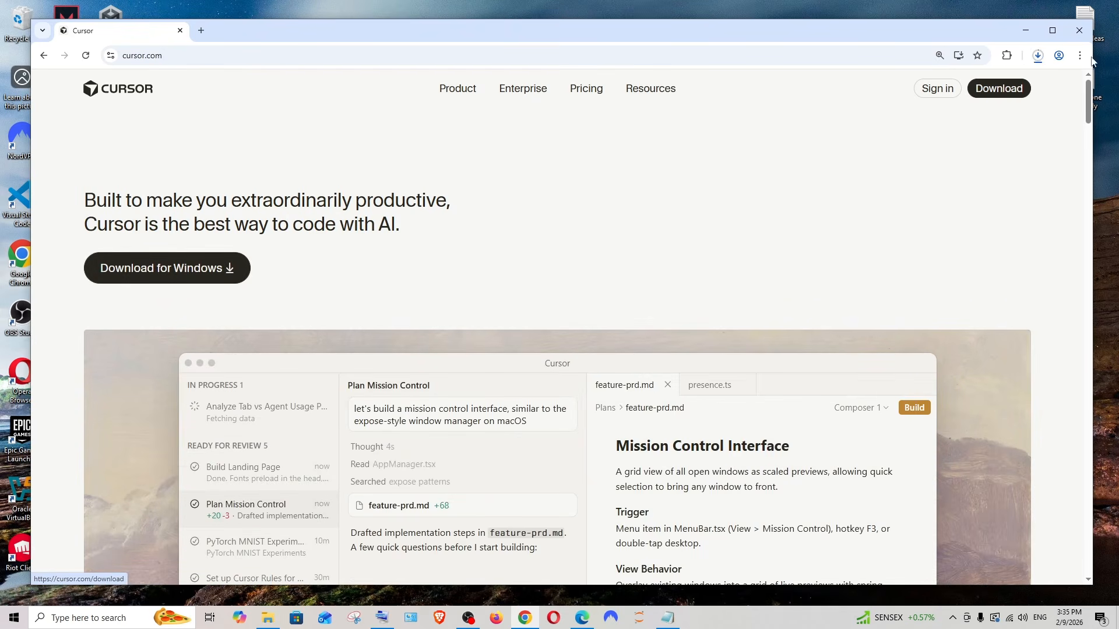
Run the downloaded CursorUserSetup-x64-2.4.32.exe installer and accept its license agreement
click(1041, 64)
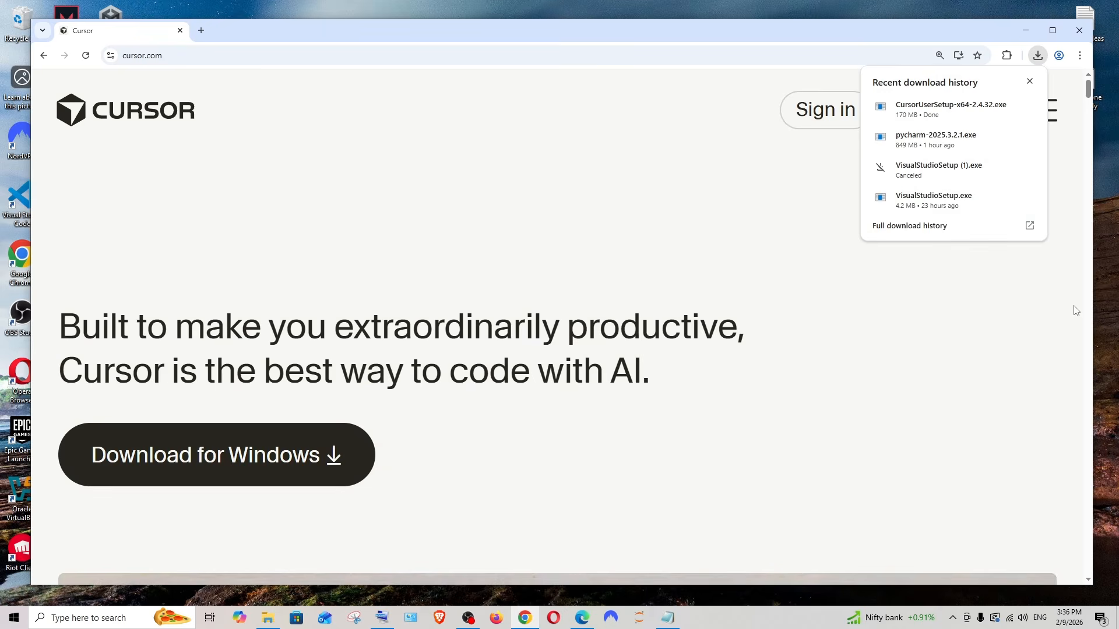
click(923, 111)
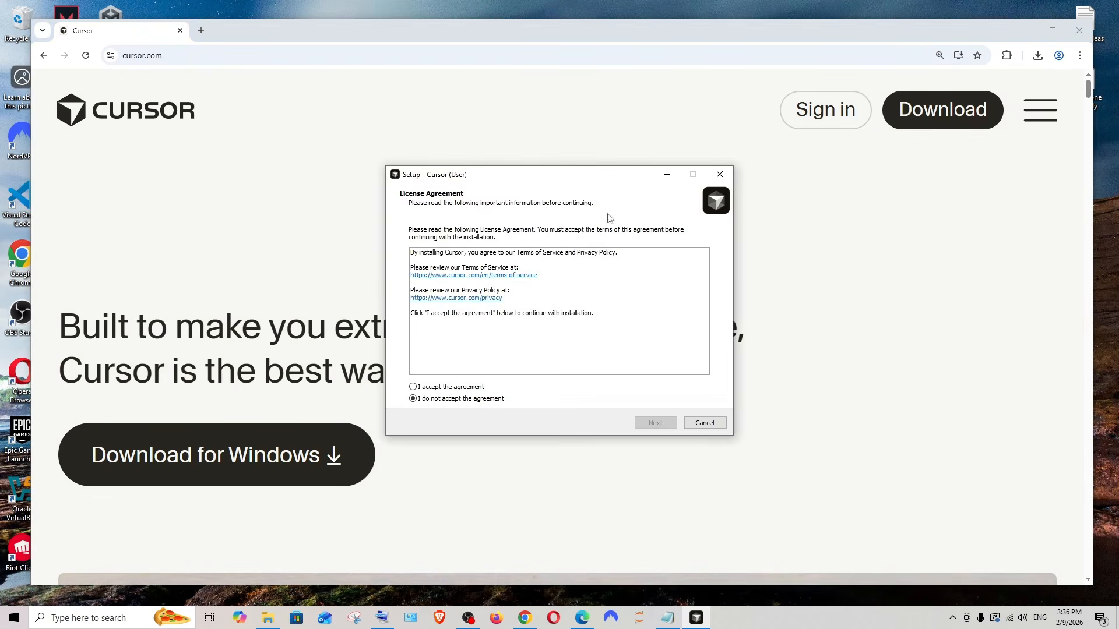
drag(584, 180, 610, 202)
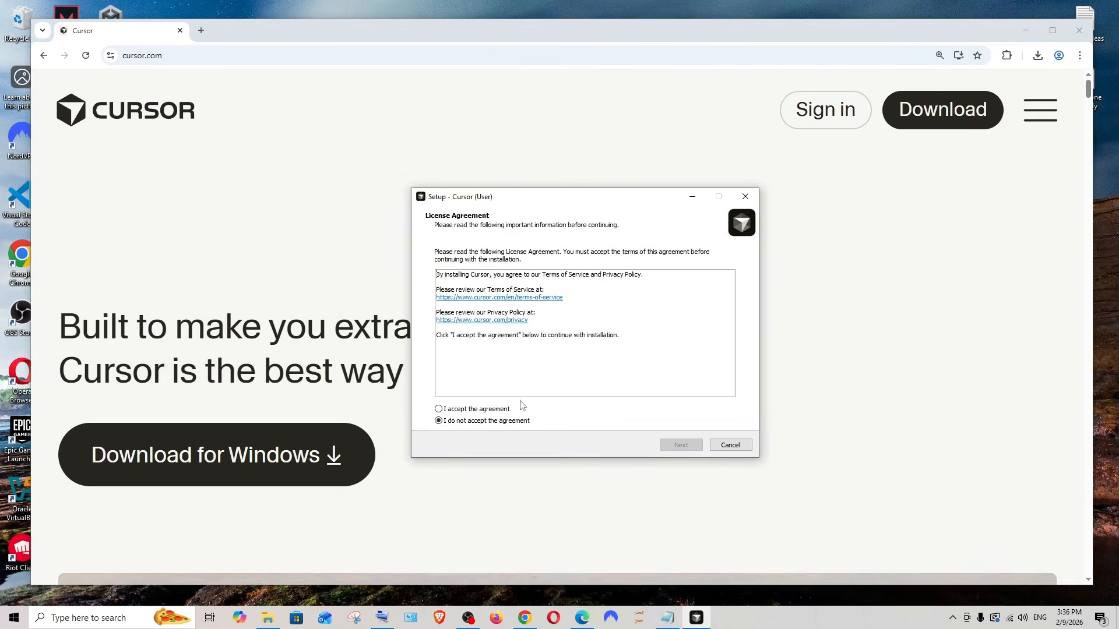
click(488, 409)
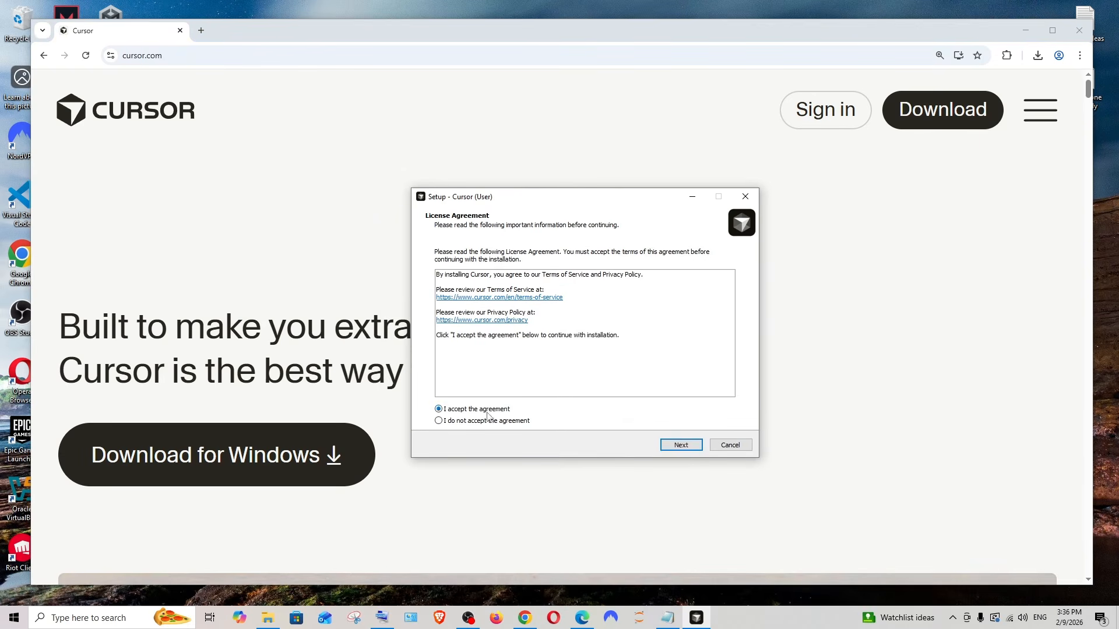
click(683, 445)
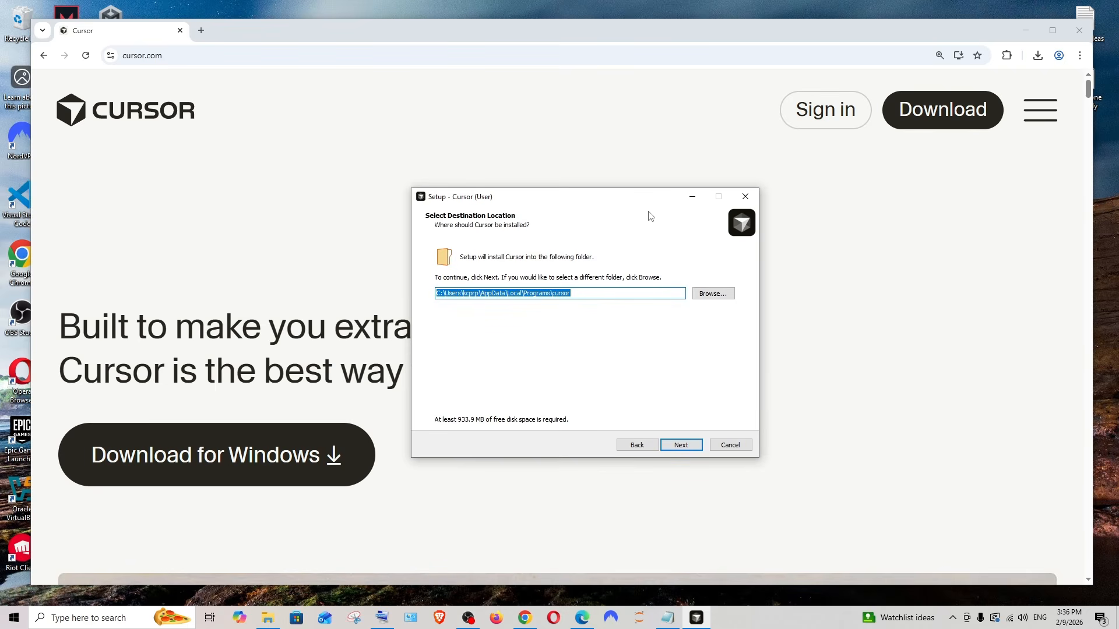
Set the installation destination to D:\cursor on New Volume (D:) and proceed to the Start Menu folder choice
drag(625, 201, 637, 219)
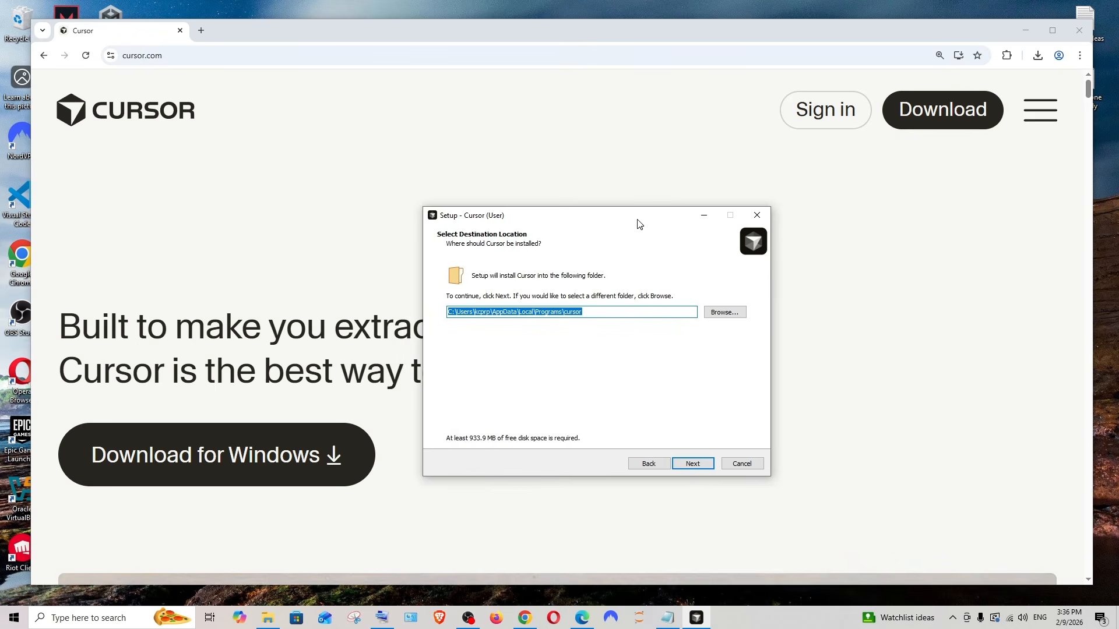
click(632, 312)
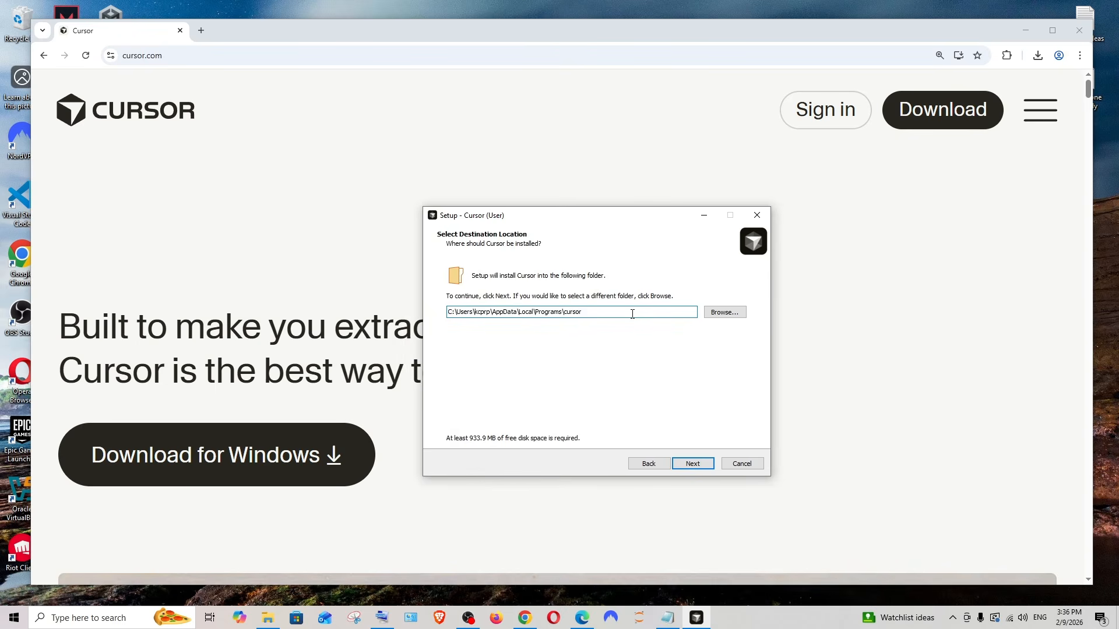
click(725, 313)
scroll(589, 333, up, 10)
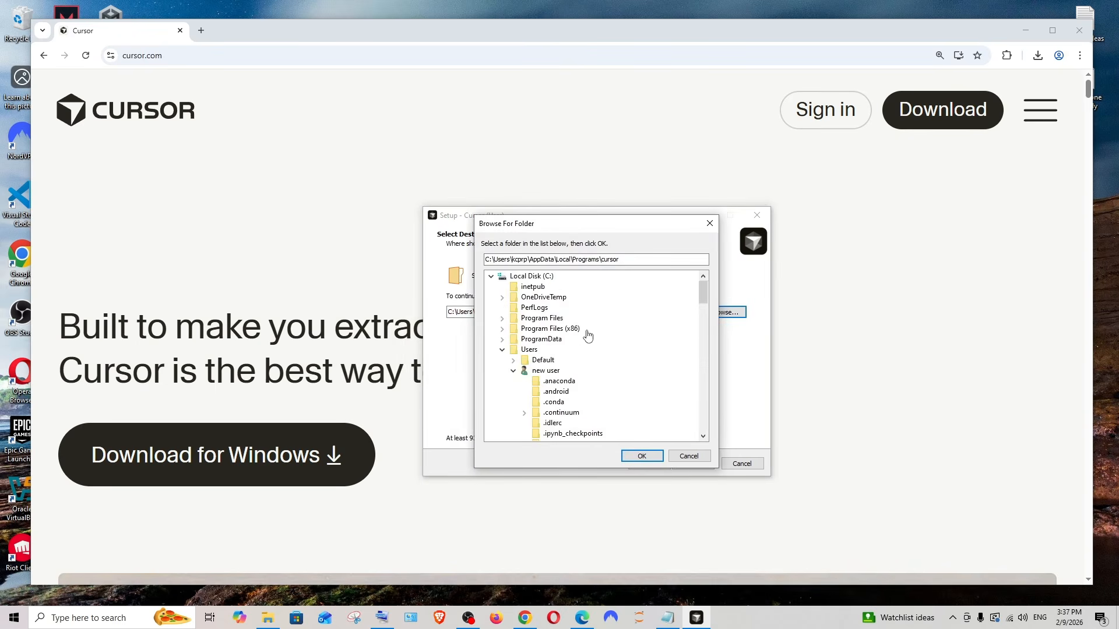
click(491, 276)
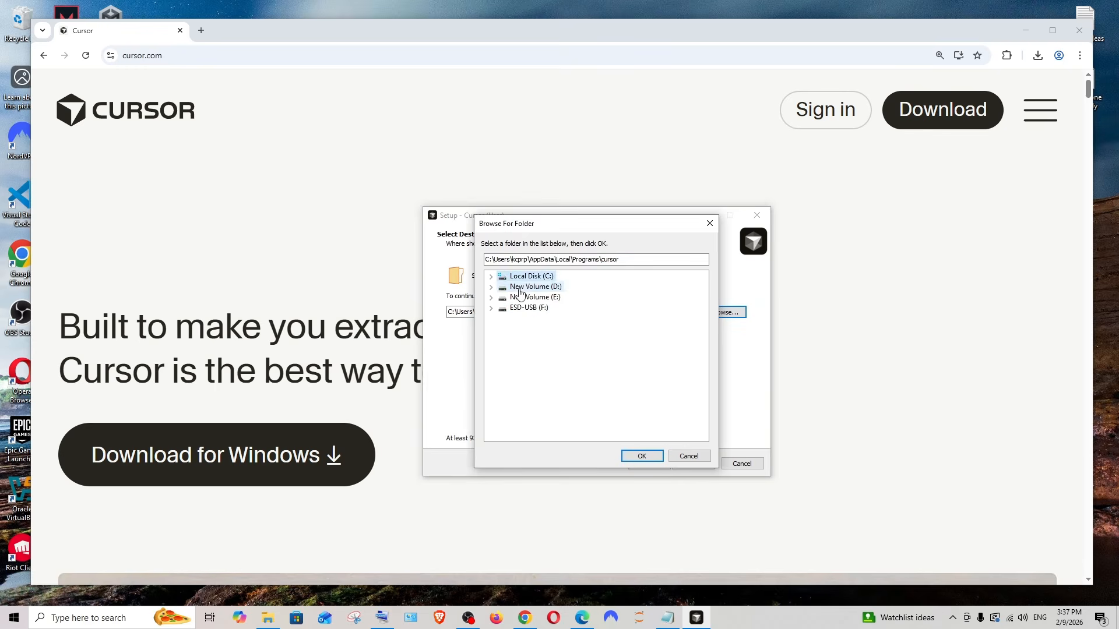
click(520, 289)
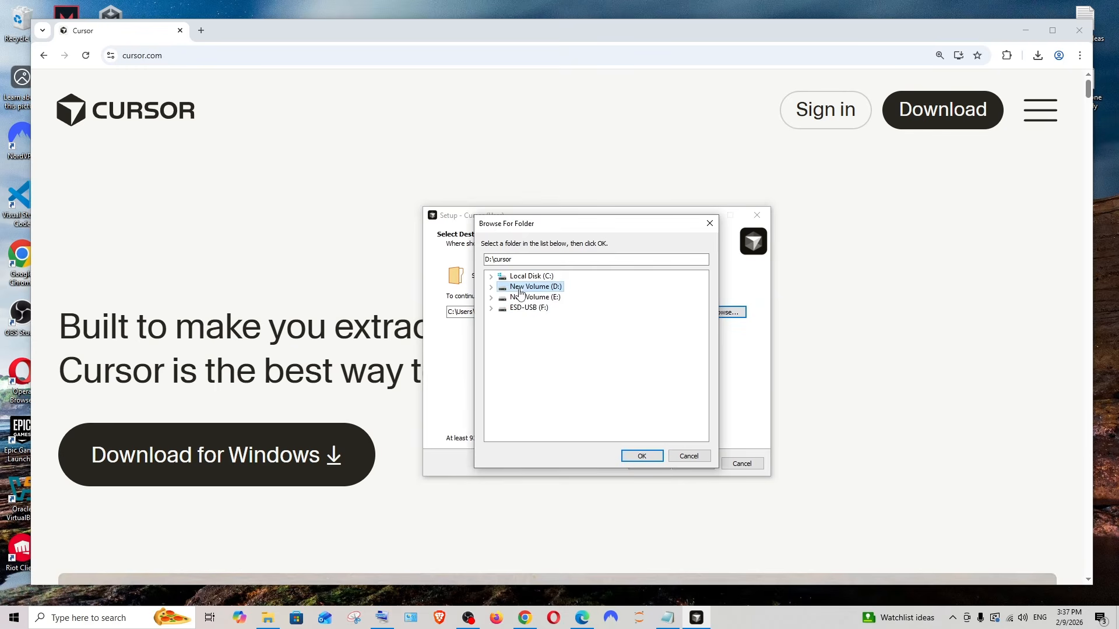
click(641, 457)
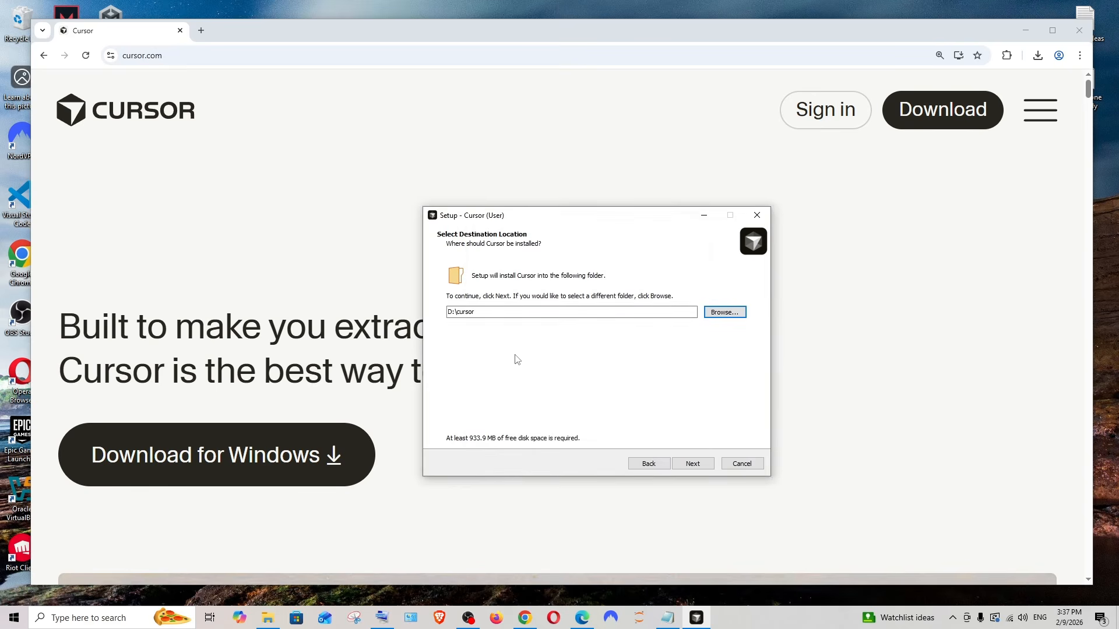
click(693, 464)
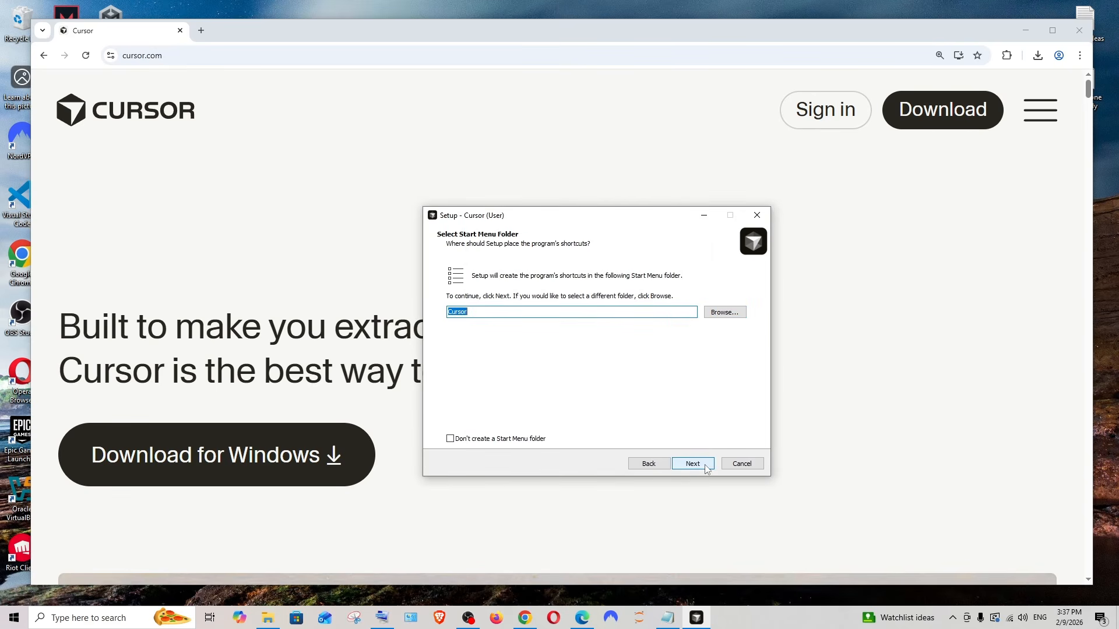
Keep the Start Menu folder, enable the desktop icon and both "Open with Cursor" context menu actions, and install Cursor
click(706, 463)
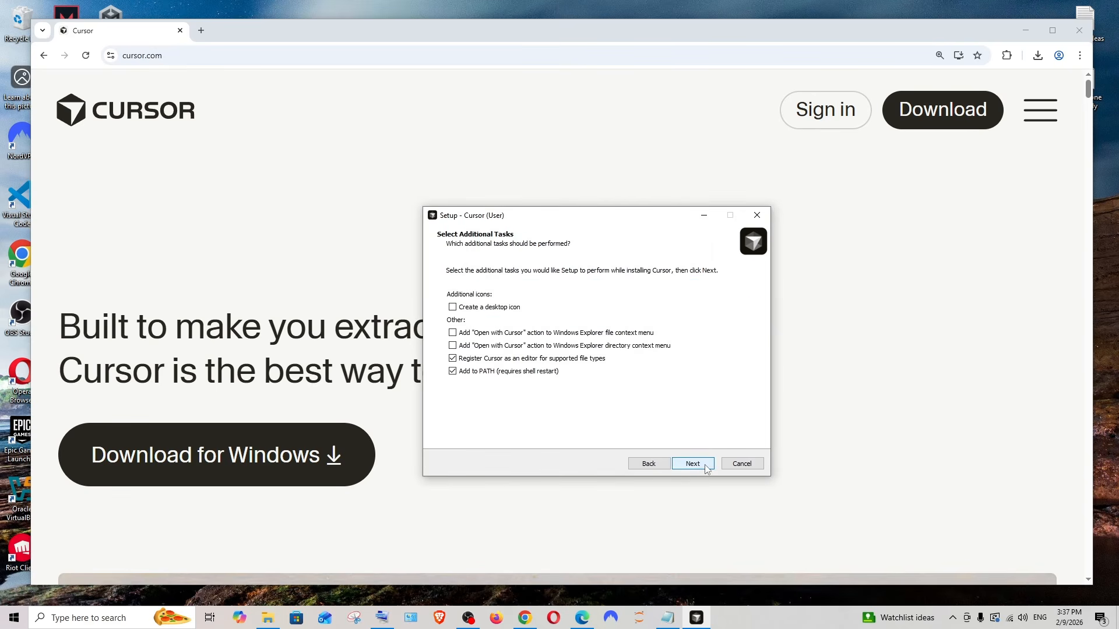
click(488, 308)
drag(582, 220, 593, 224)
click(463, 337)
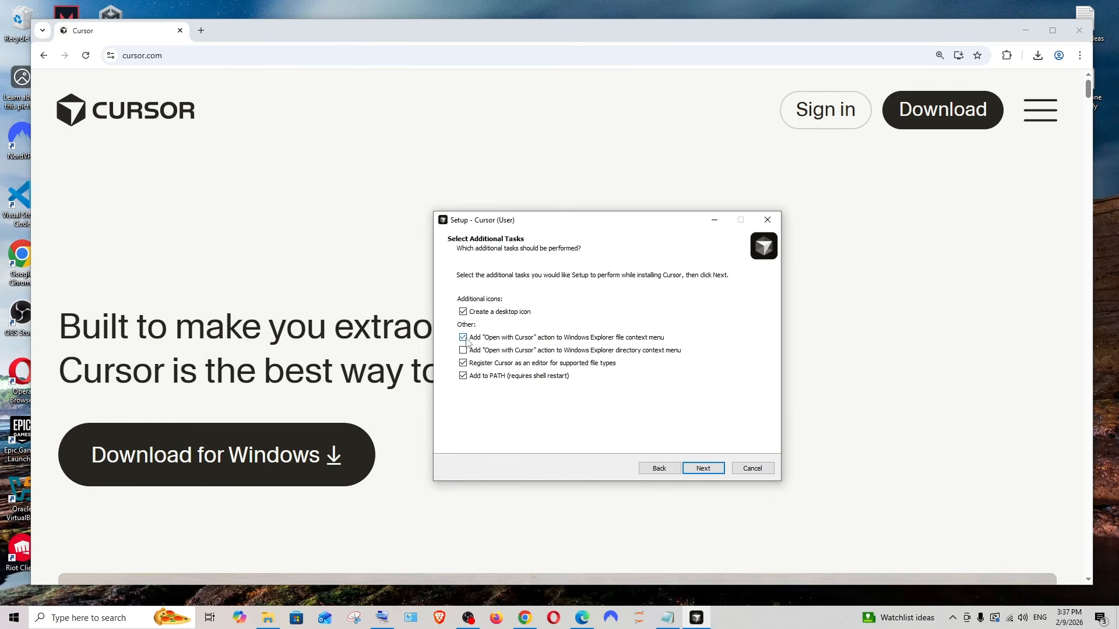
click(463, 350)
click(706, 469)
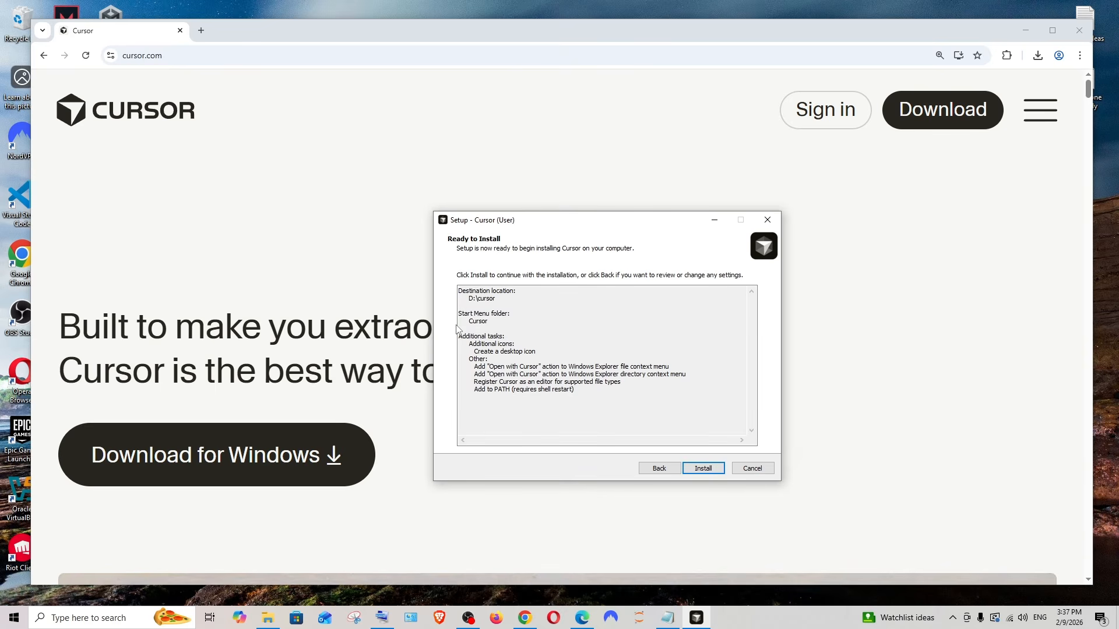
click(702, 469)
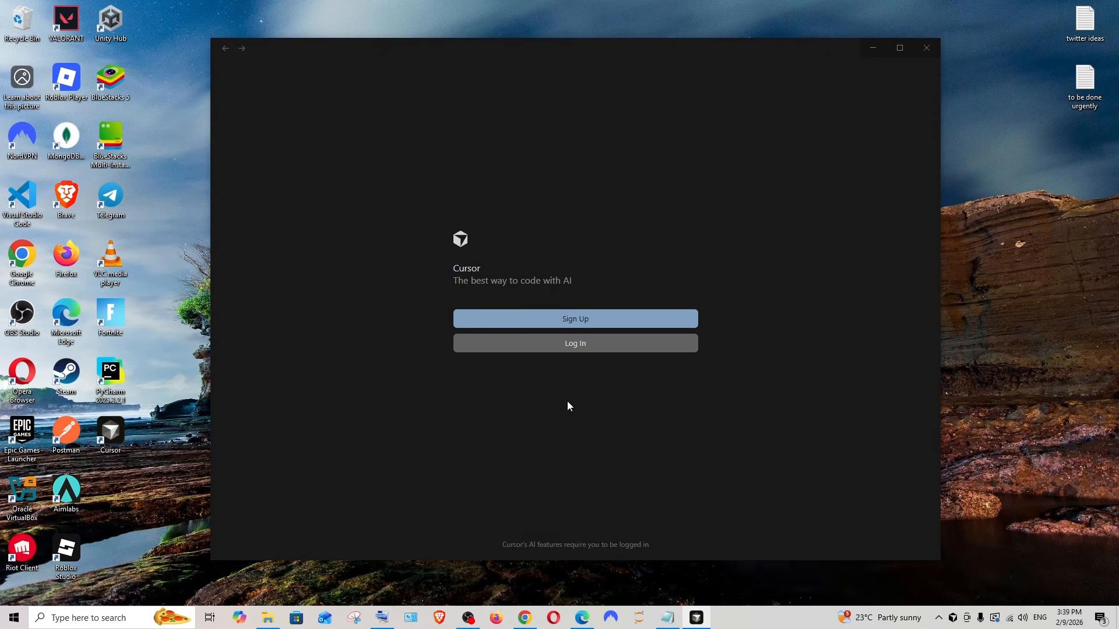
Start the account sign-up and submit the onboarding questions with By Myself as usage and Software Engineer as role
click(568, 321)
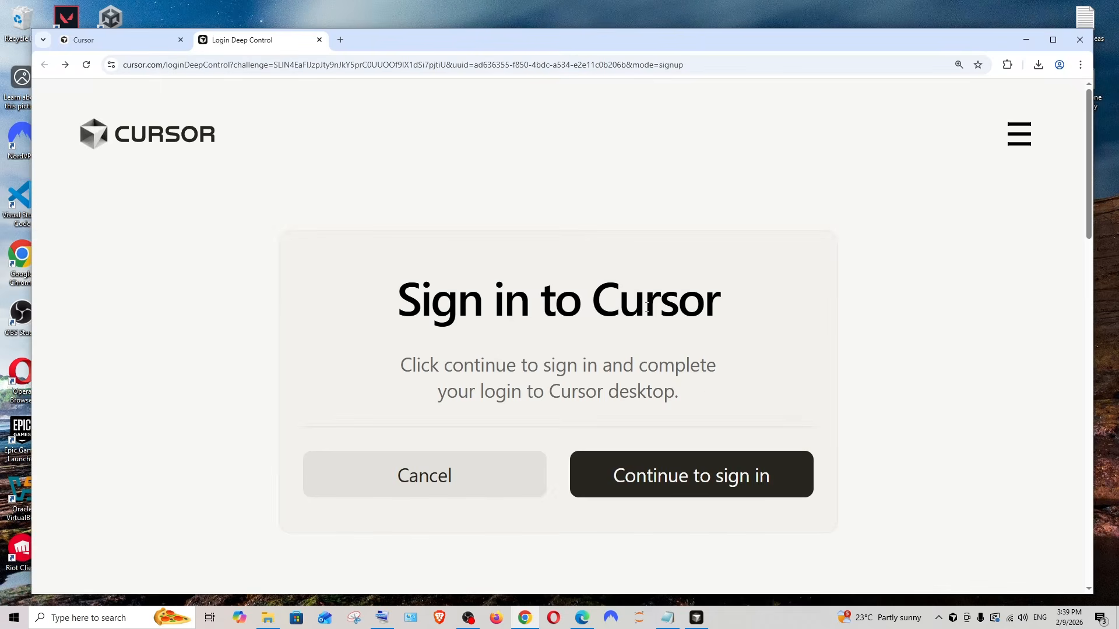
click(647, 477)
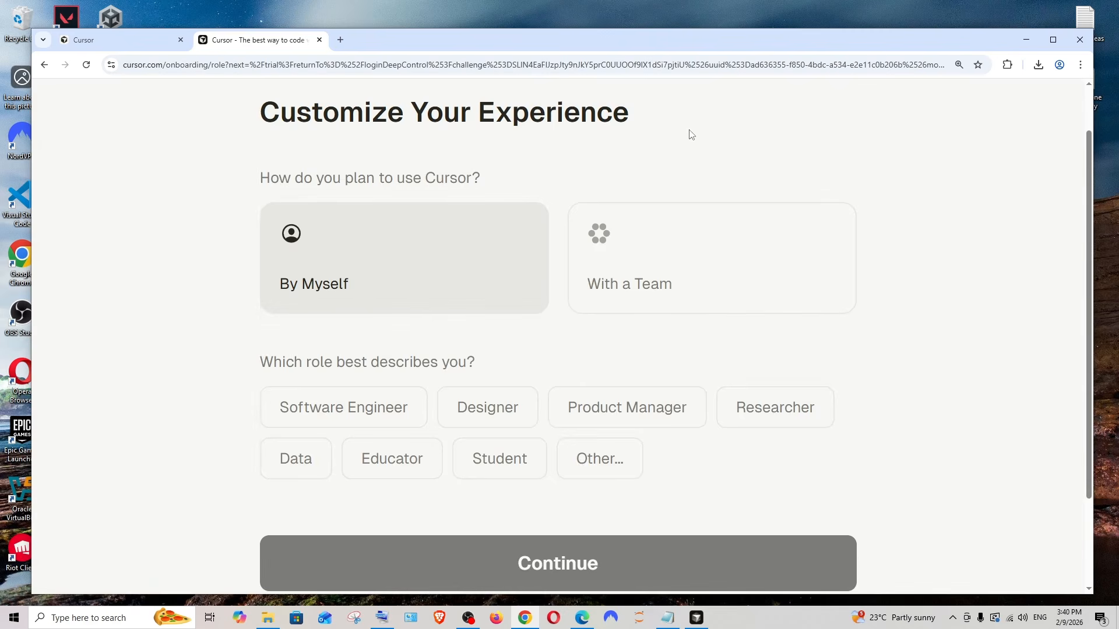
click(628, 268)
click(387, 268)
scroll(396, 364, down, 1)
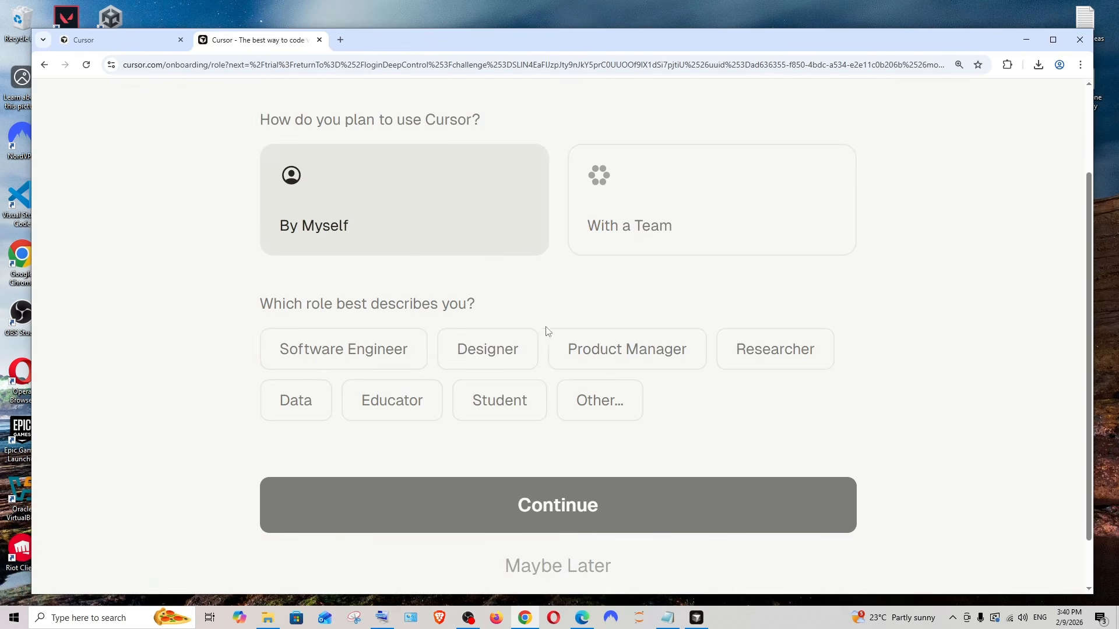
click(361, 349)
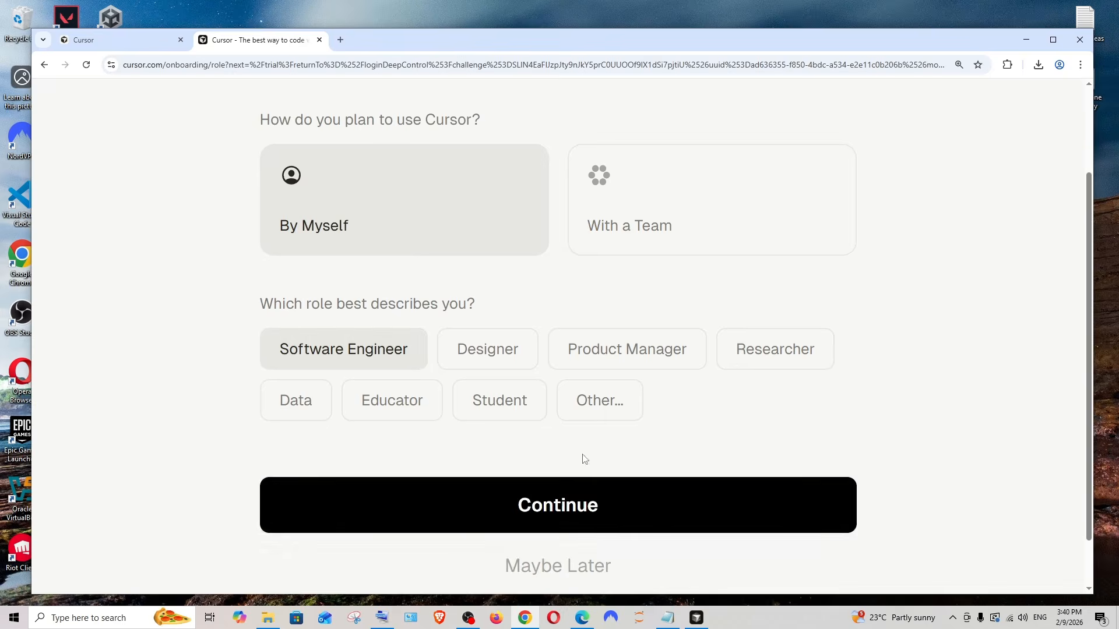
click(537, 510)
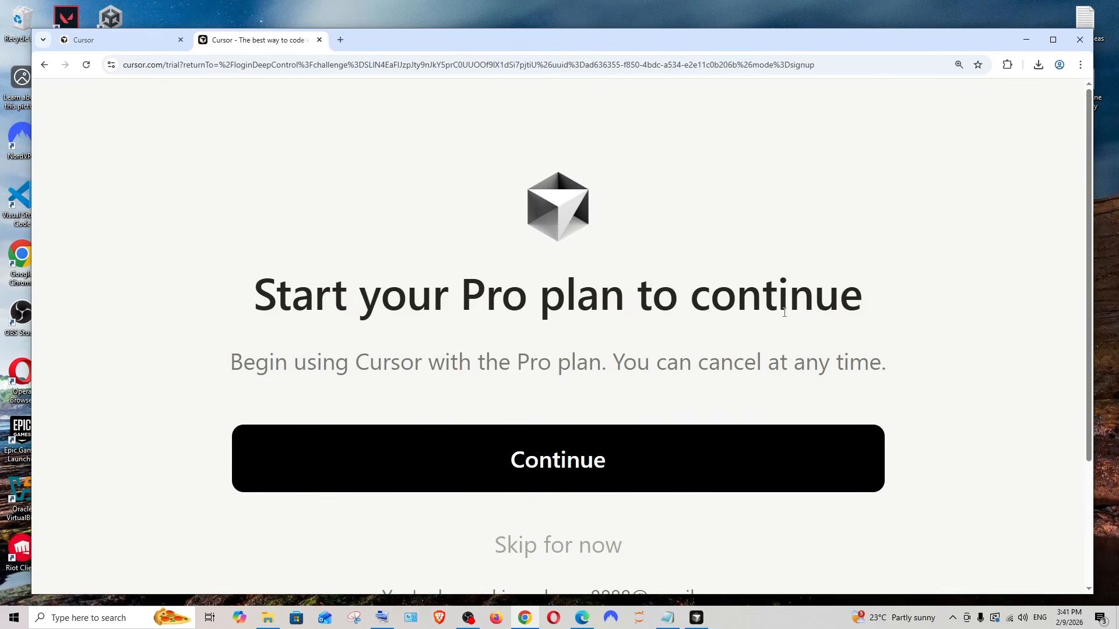
Skip the Pro plan for now, turn off Share Data, and continue the account setup
click(556, 459)
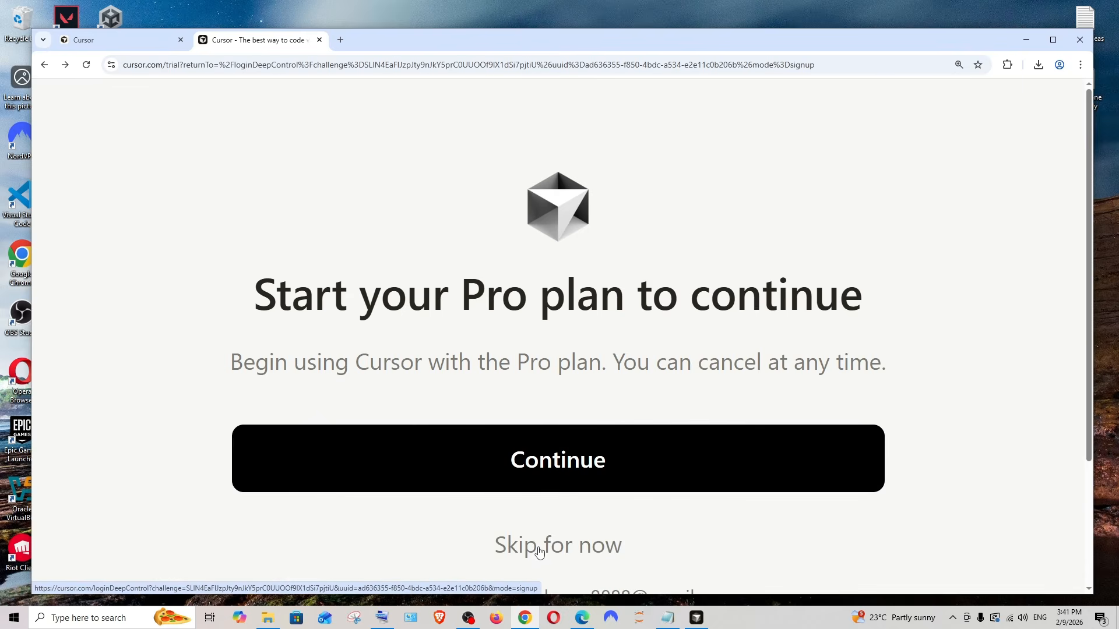
click(539, 552)
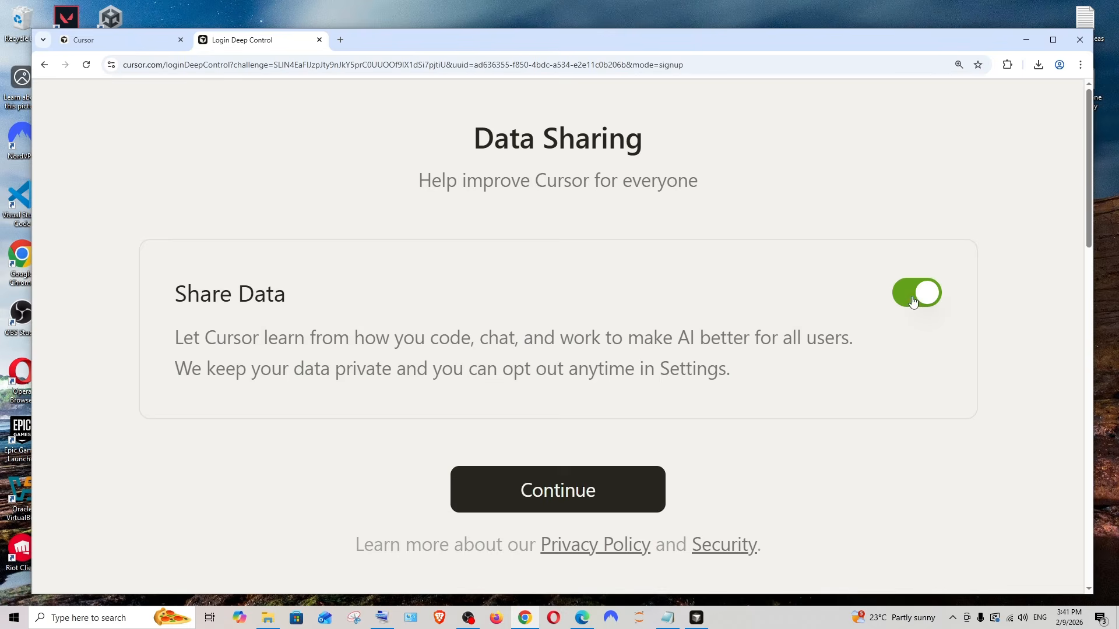
click(913, 301)
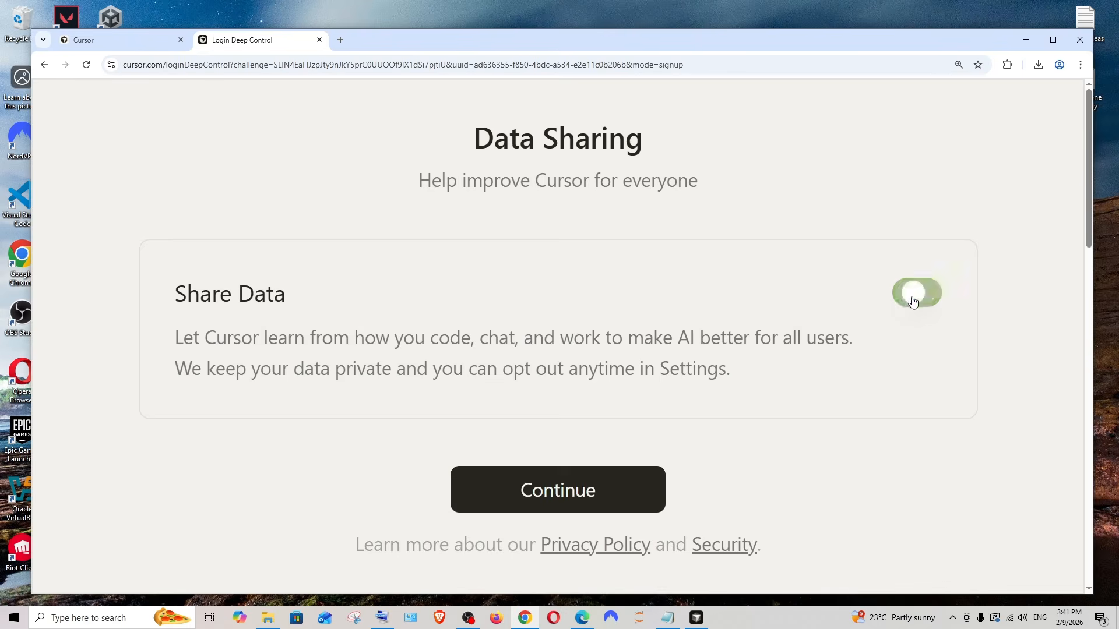
click(546, 494)
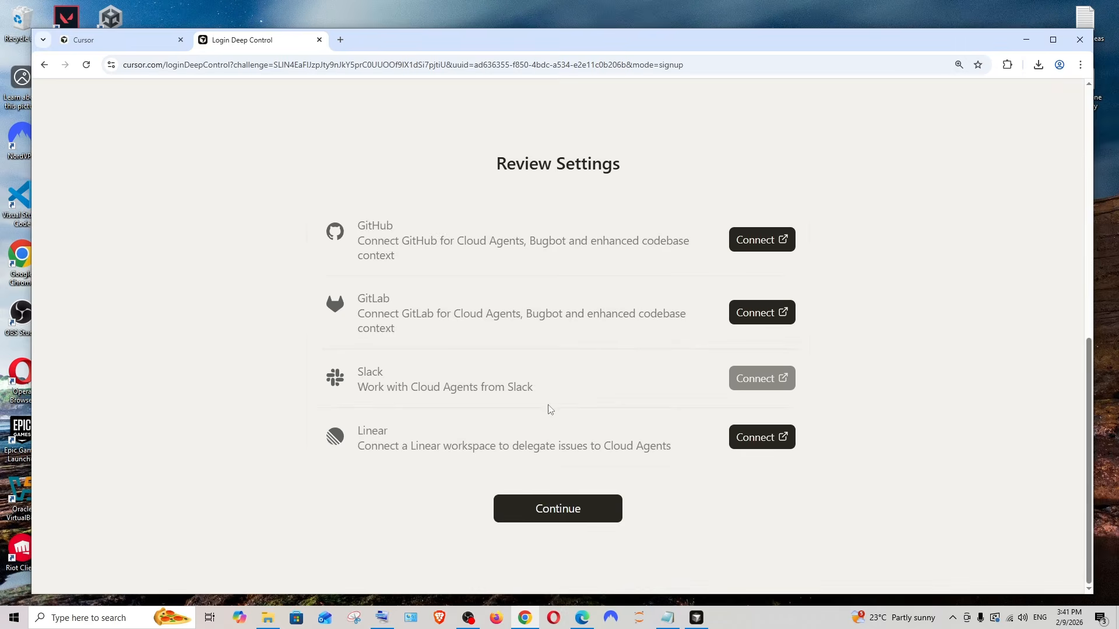
Continue without connecting any integrations and authorize the login to Cursor desktop
click(557, 516)
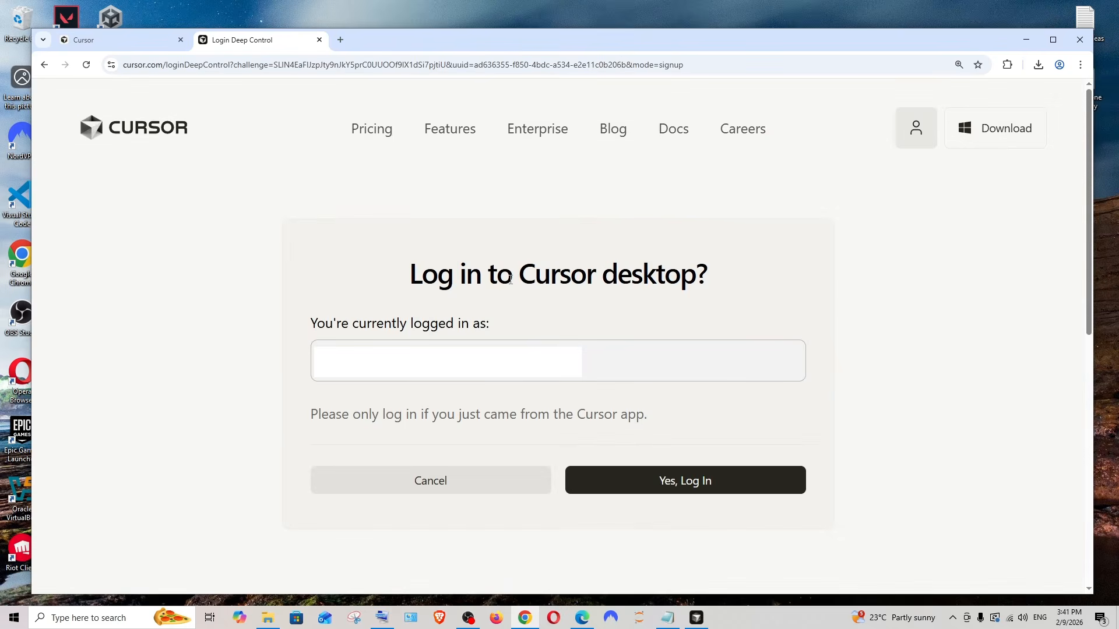
click(670, 485)
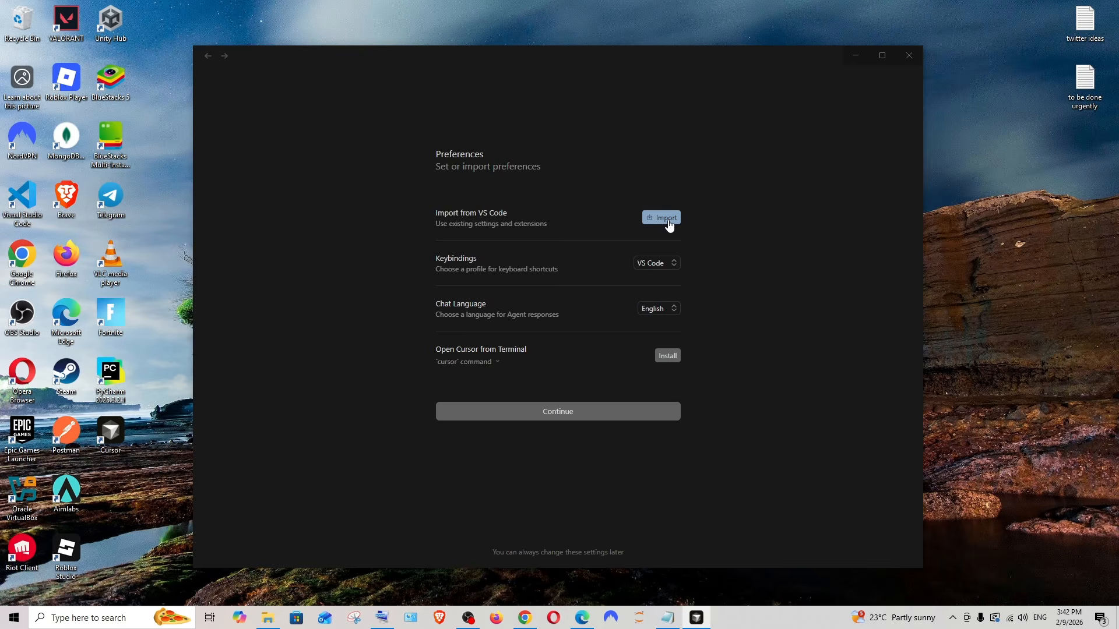
Keep English as the chat language, accept the default preferences, and finish the welcome pages to reach the Cursor start window
click(653, 312)
scroll(639, 324, down, 3)
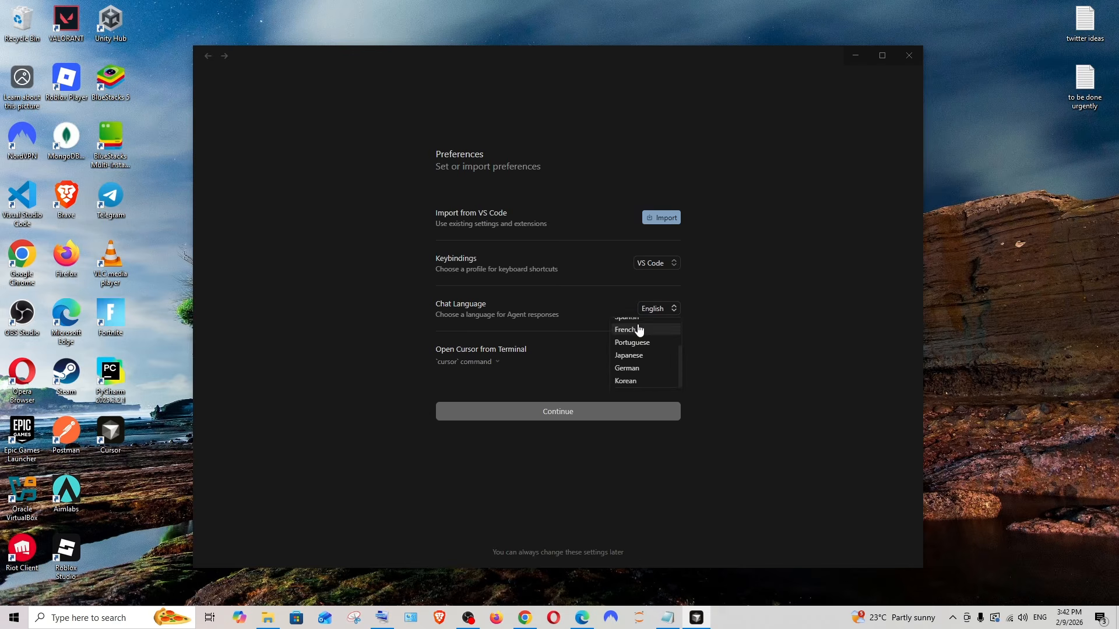
click(791, 314)
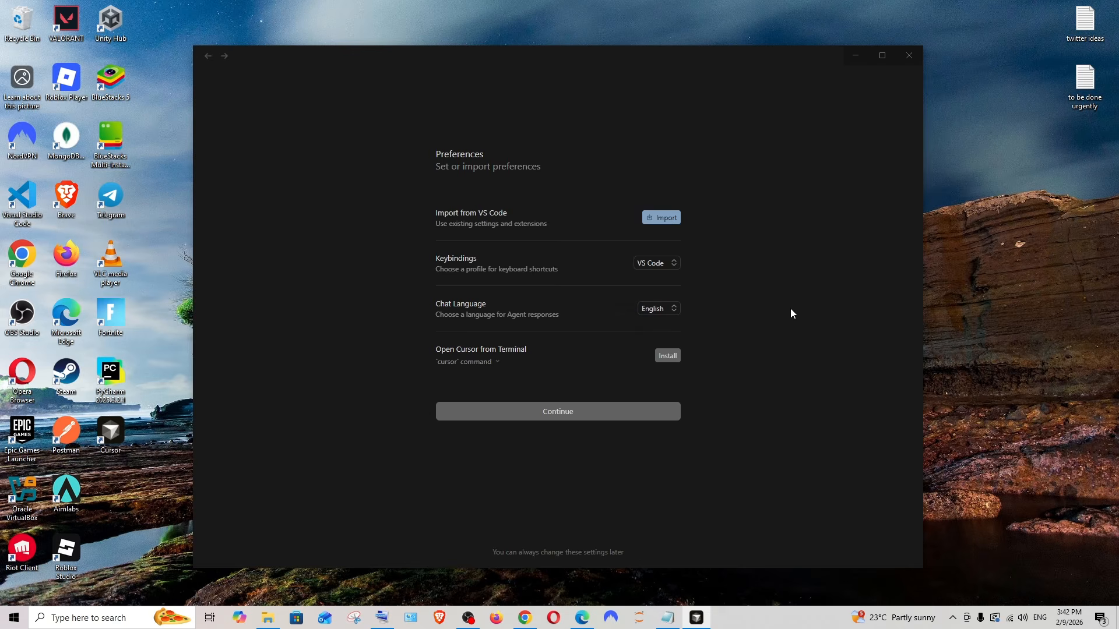
click(555, 418)
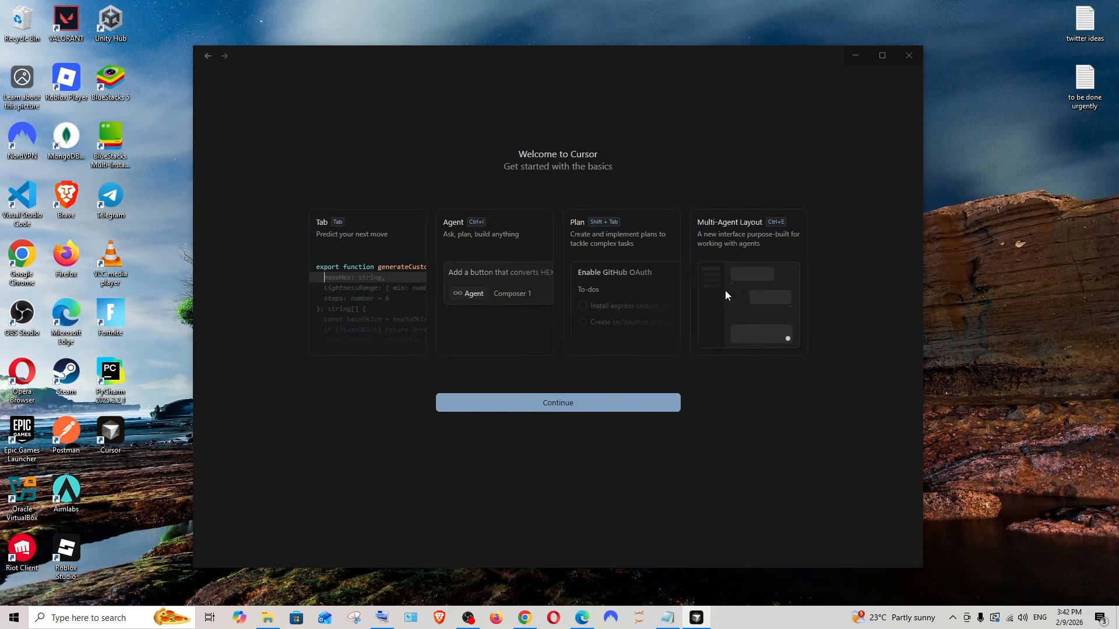
click(514, 404)
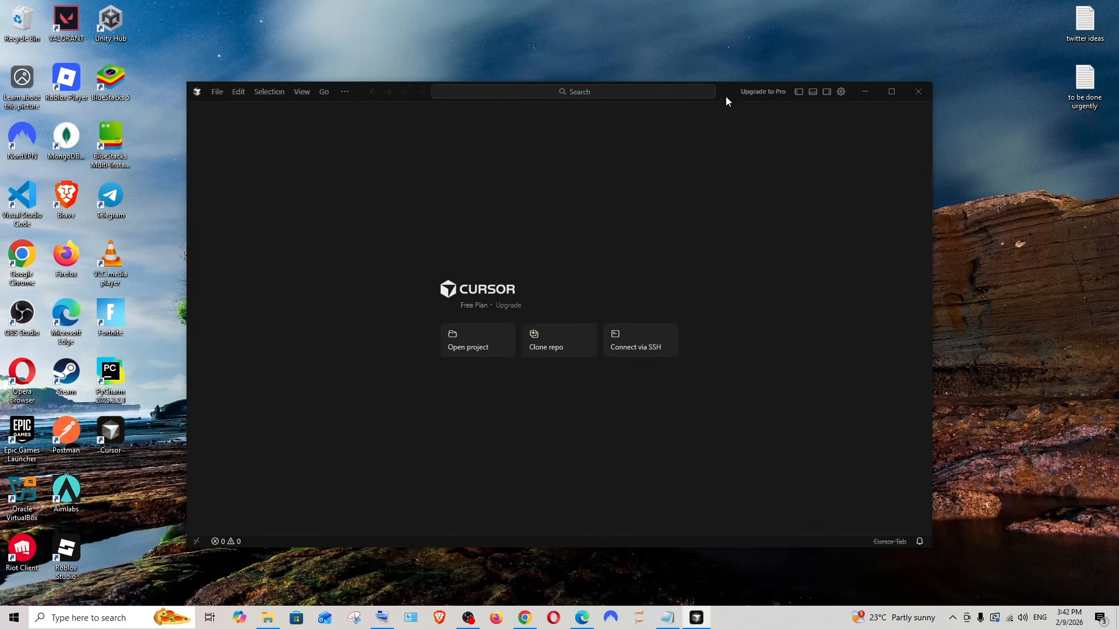
drag(725, 96, 721, 84)
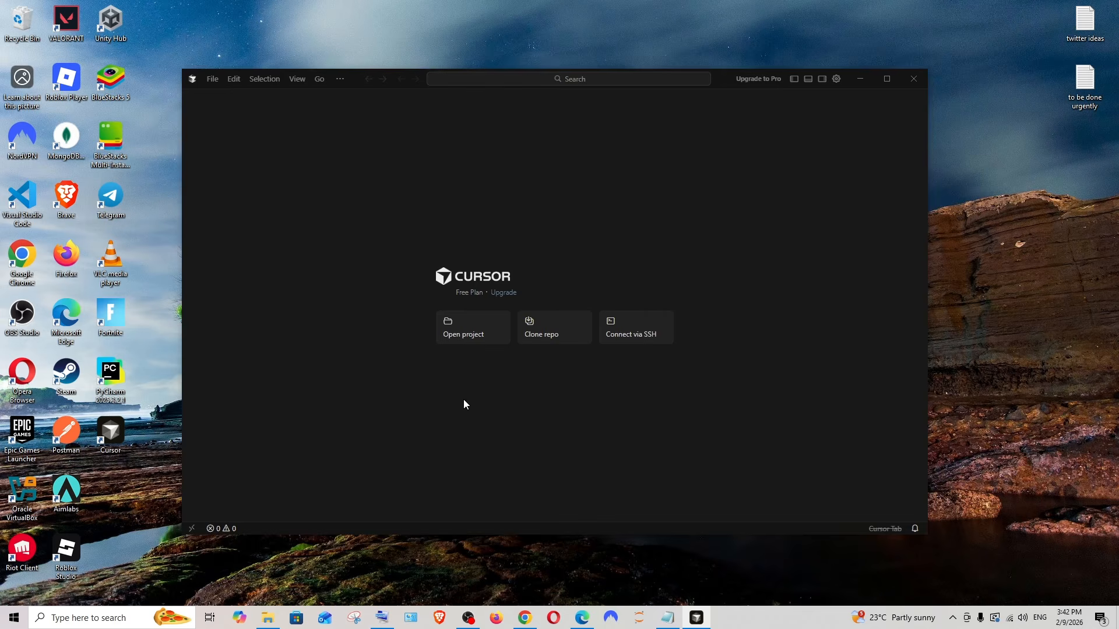
Open the "cursor project" folder on New Volume (D:) as the project and create a file named new.html in it
click(466, 333)
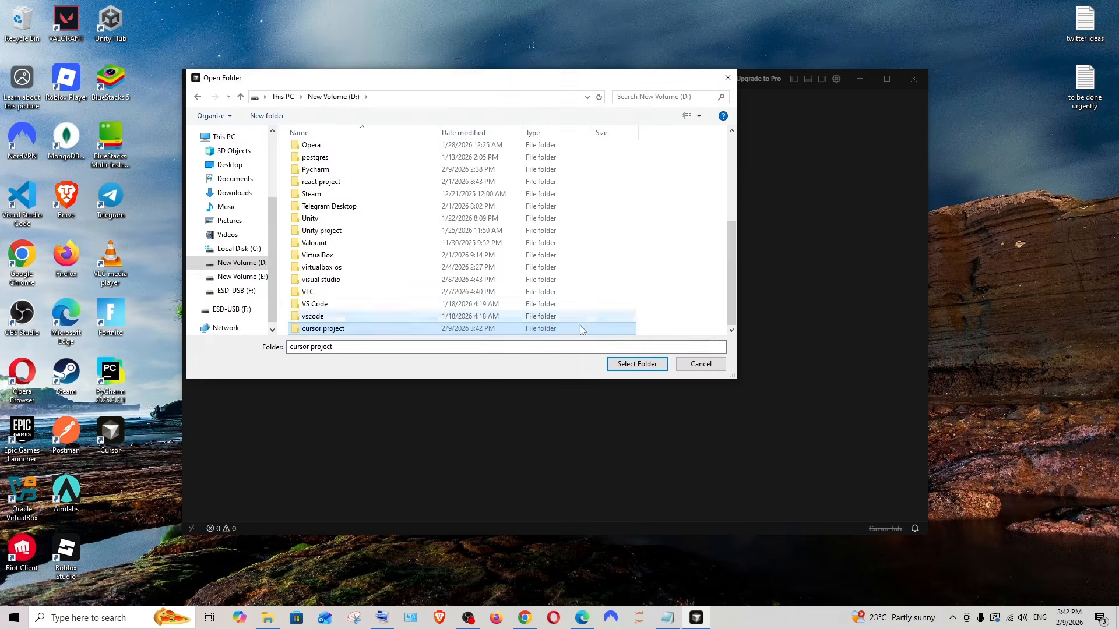
click(580, 328)
click(637, 364)
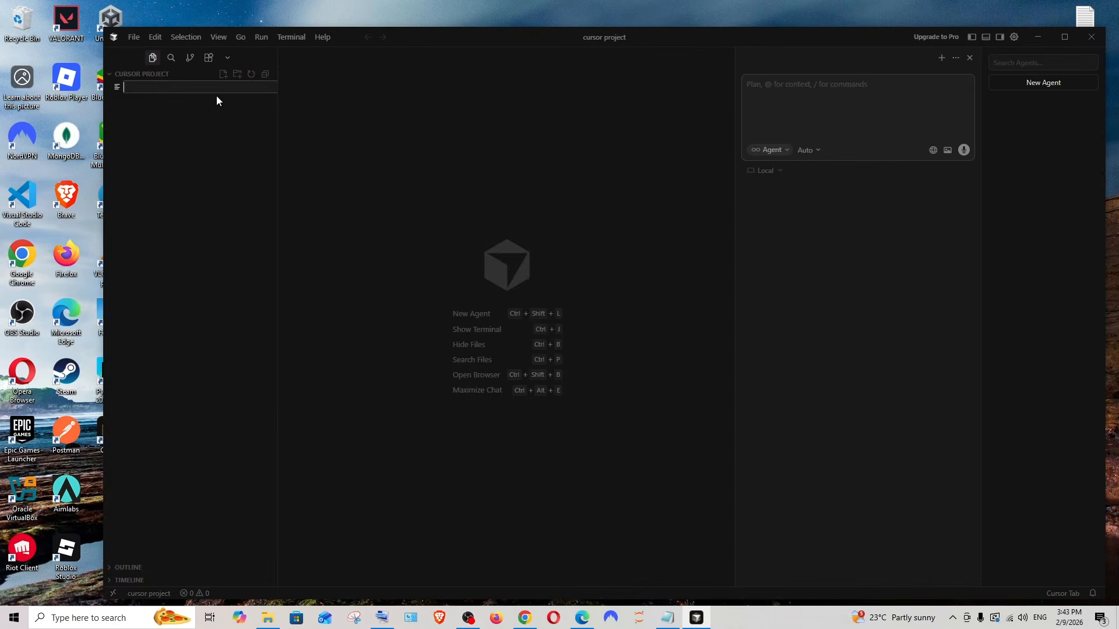
text(new.html)
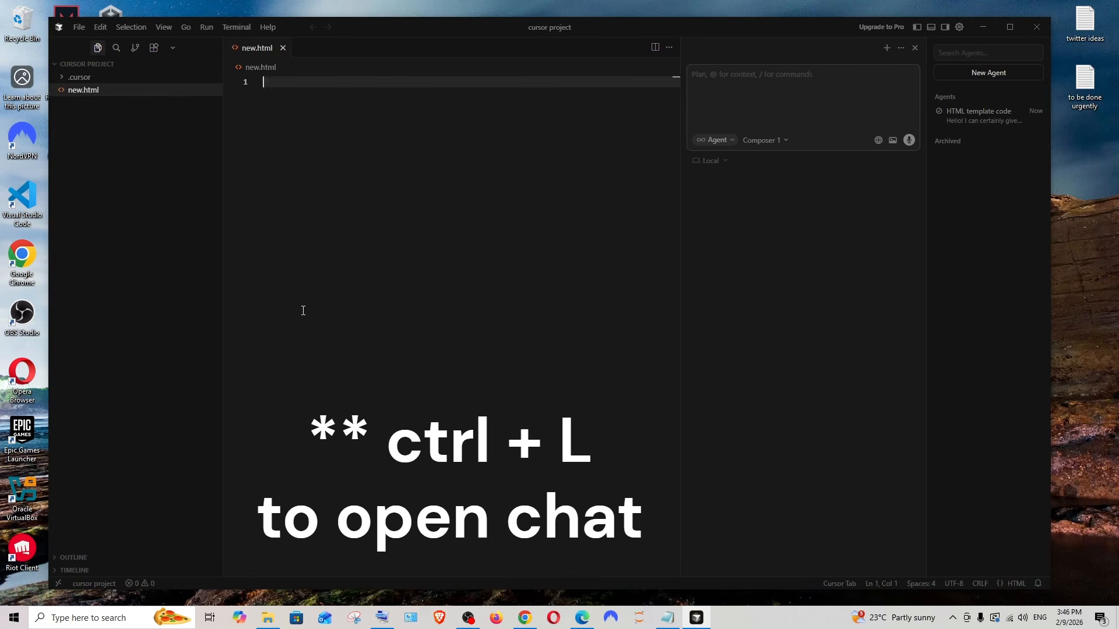
Review the chat's available modes and search the model settings for gemini, closing the settings when done
click(717, 140)
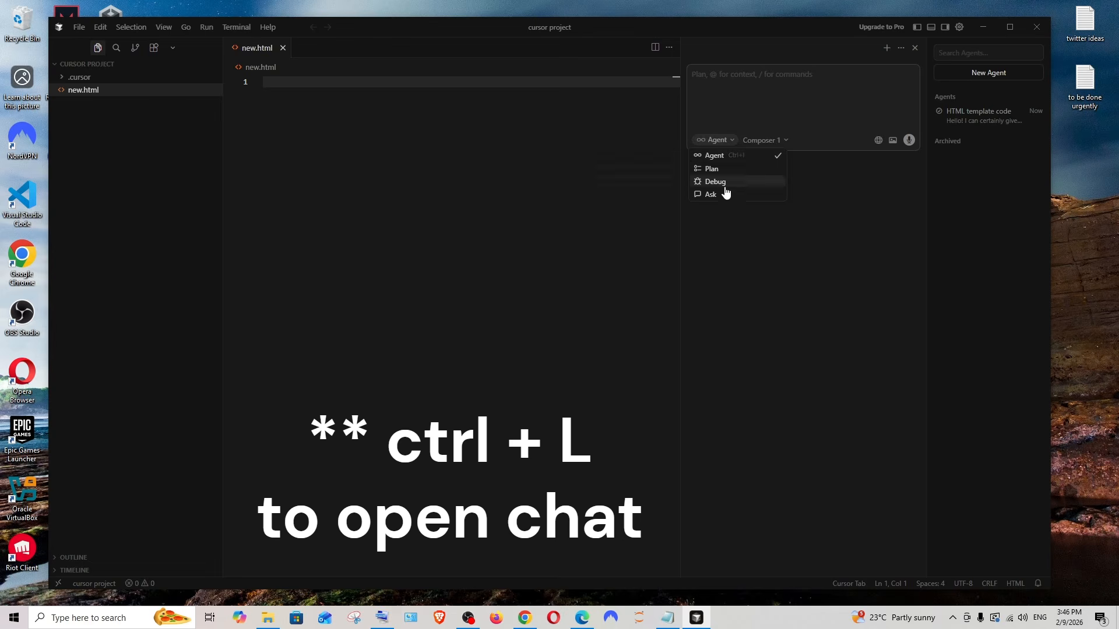
click(747, 197)
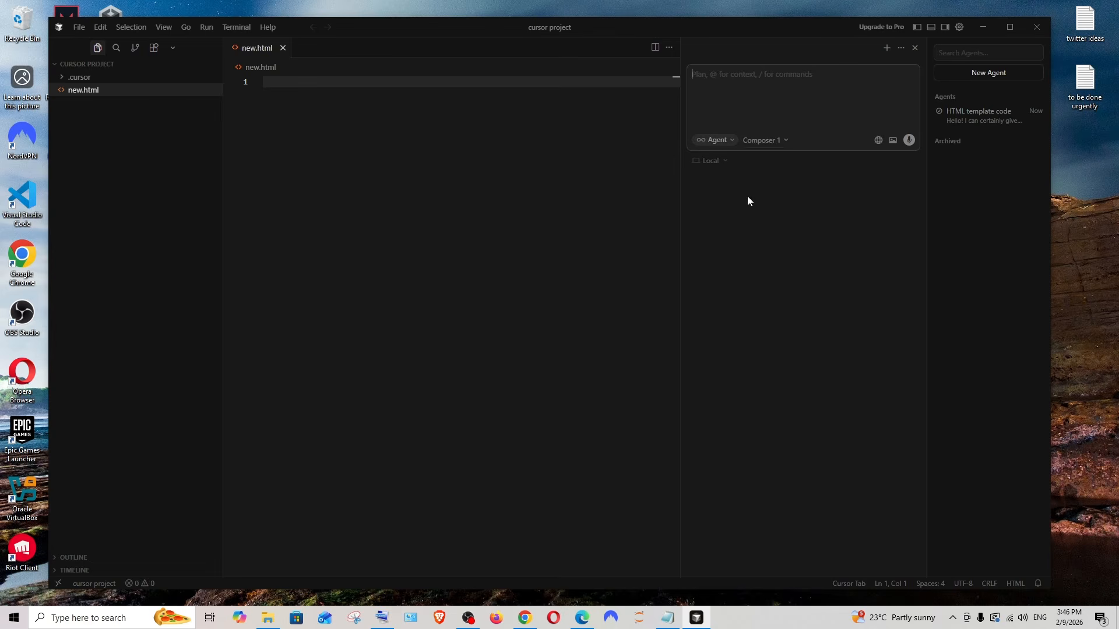
click(769, 142)
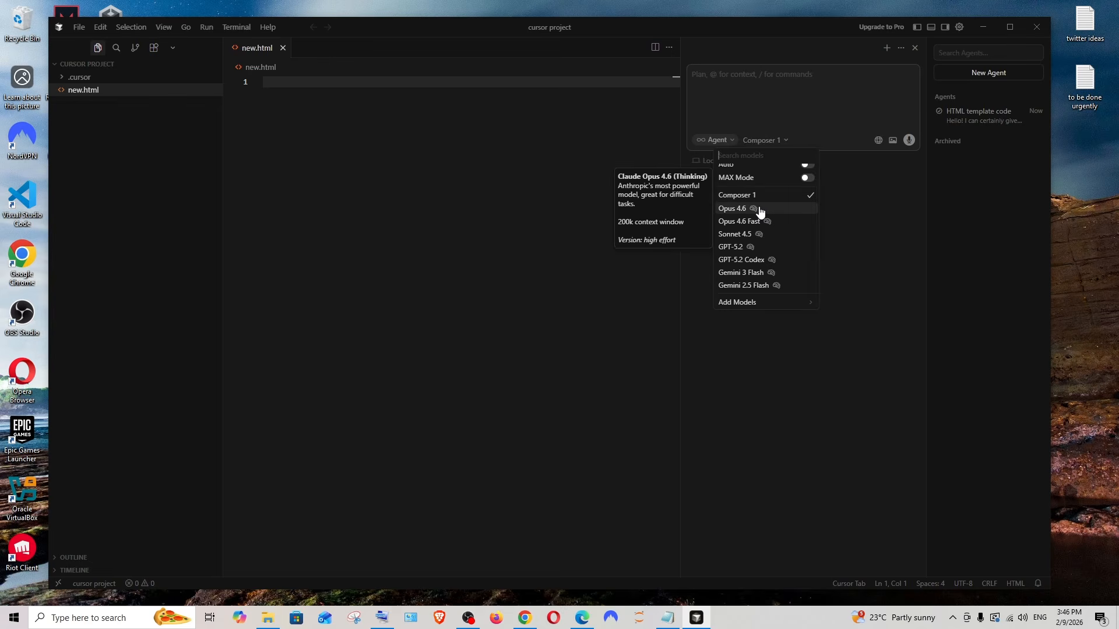
click(738, 303)
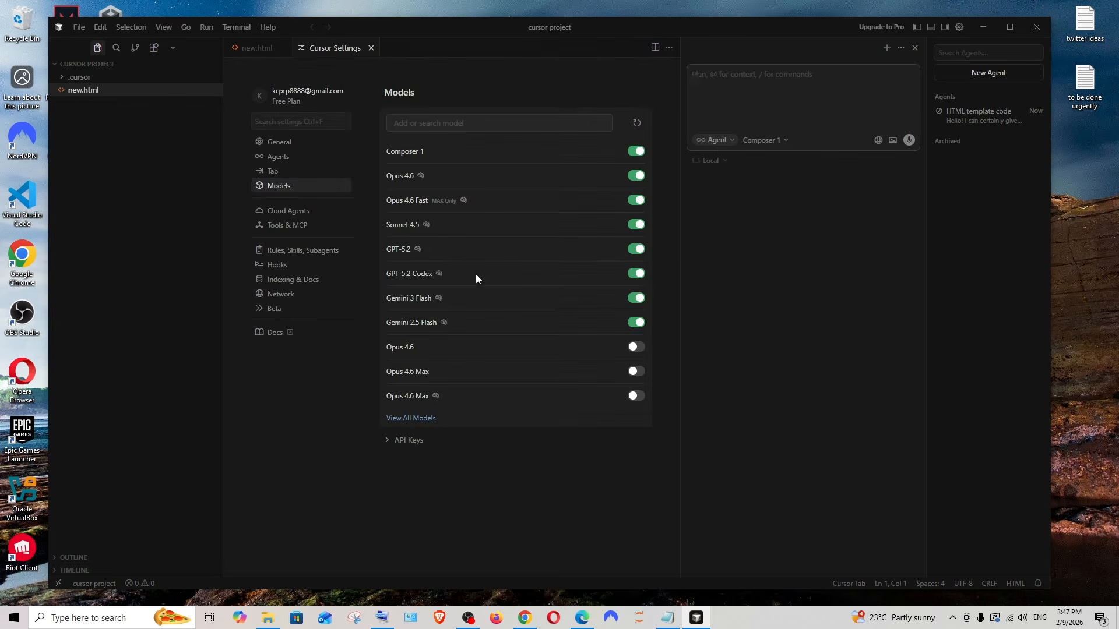
text(geminigemini)
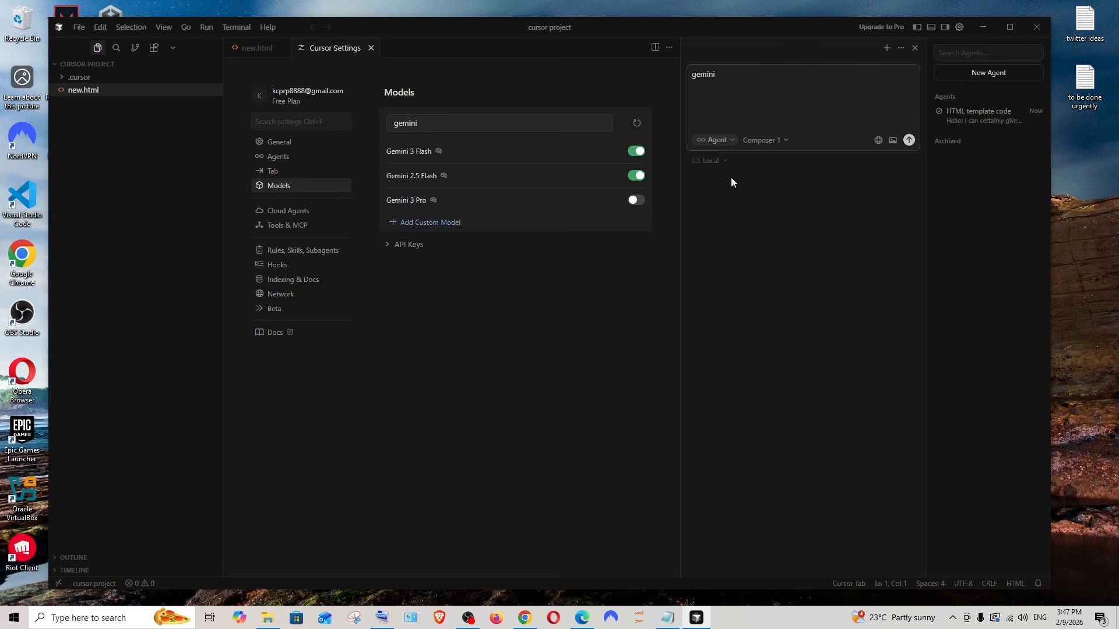
click(371, 48)
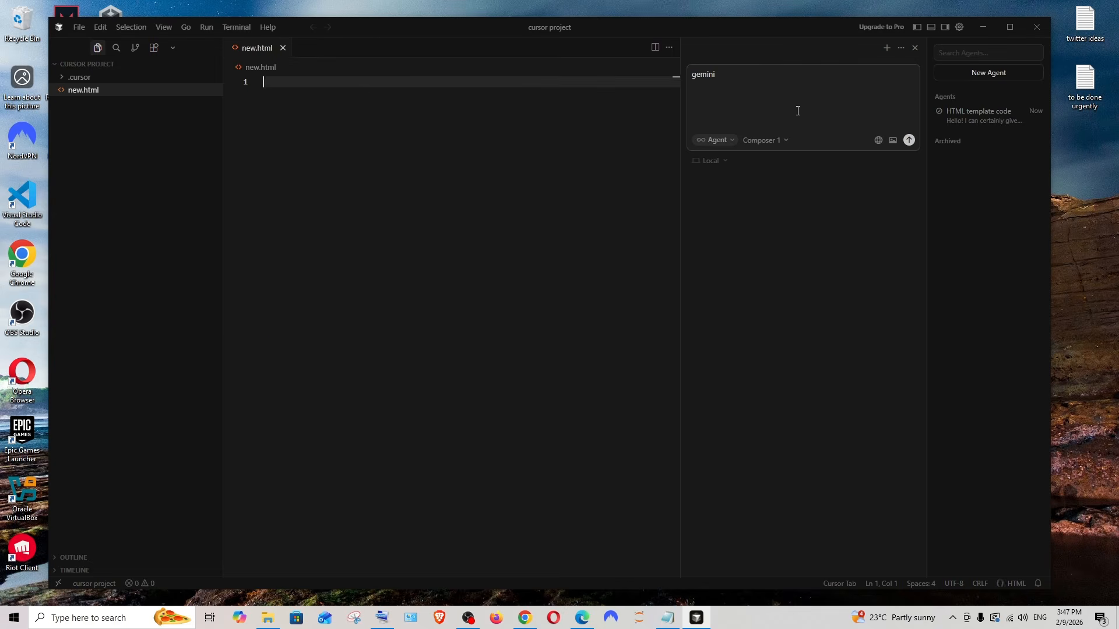
Using Gemini 2.5 Flash in Agent mode, send "give me a basic template" with new.html as context and keep the generated code
click(765, 144)
click(753, 293)
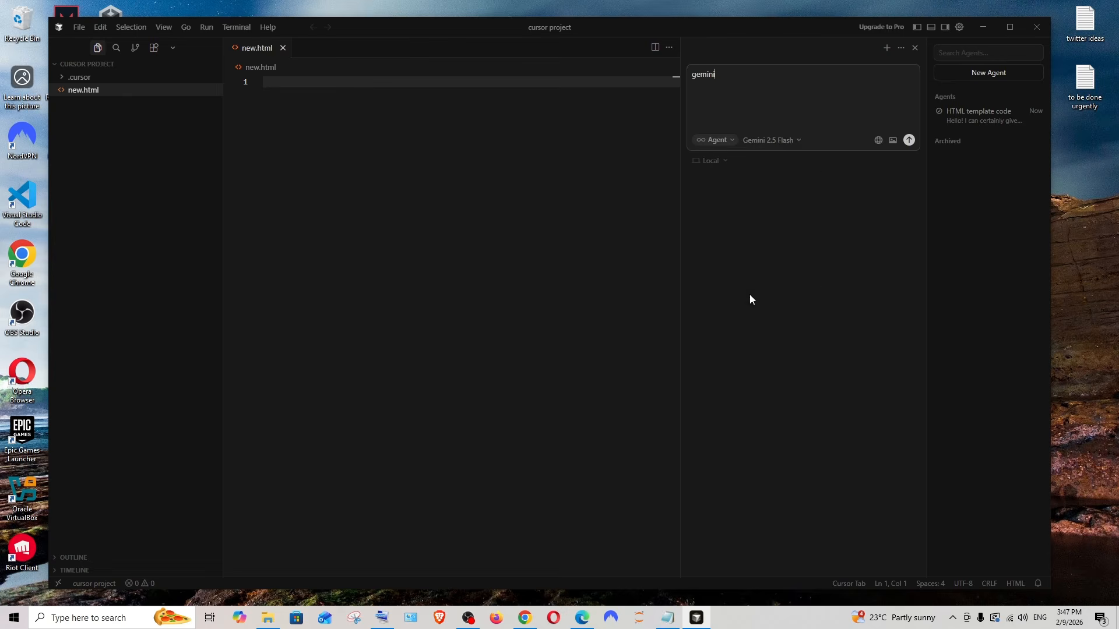
key(BackSpace)
text(@)
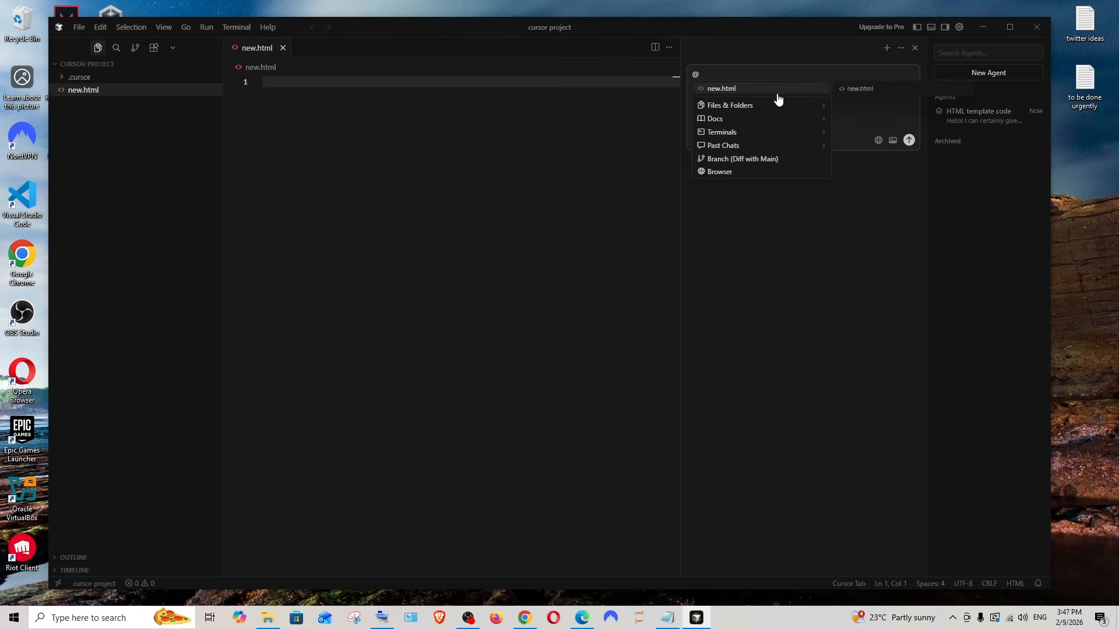
click(766, 90)
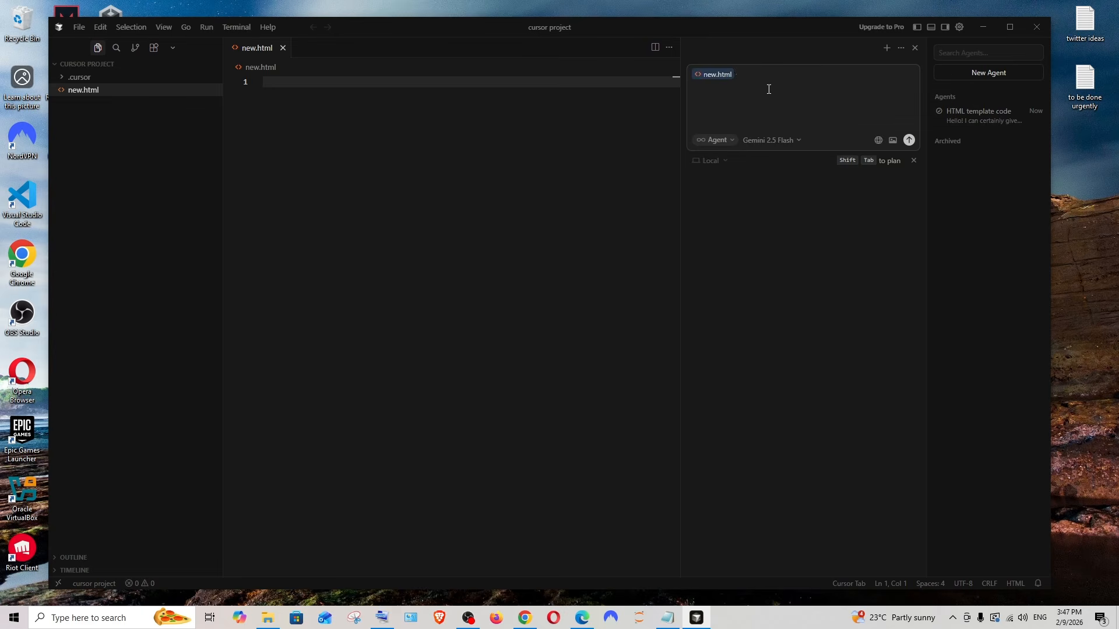
text(give me a basic template)
key(Return)
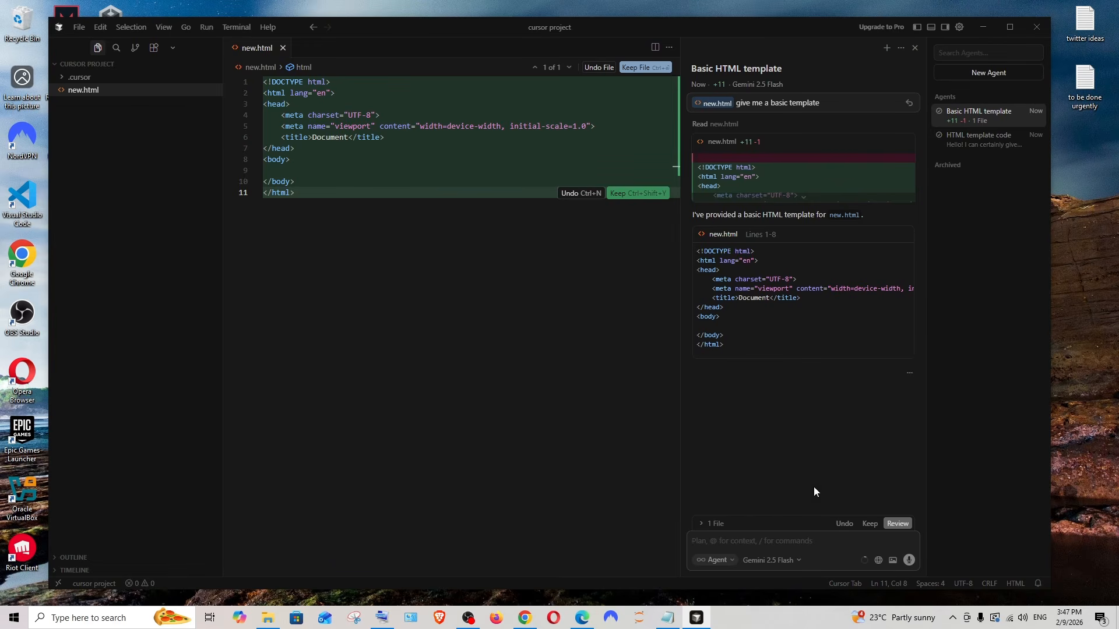
click(869, 524)
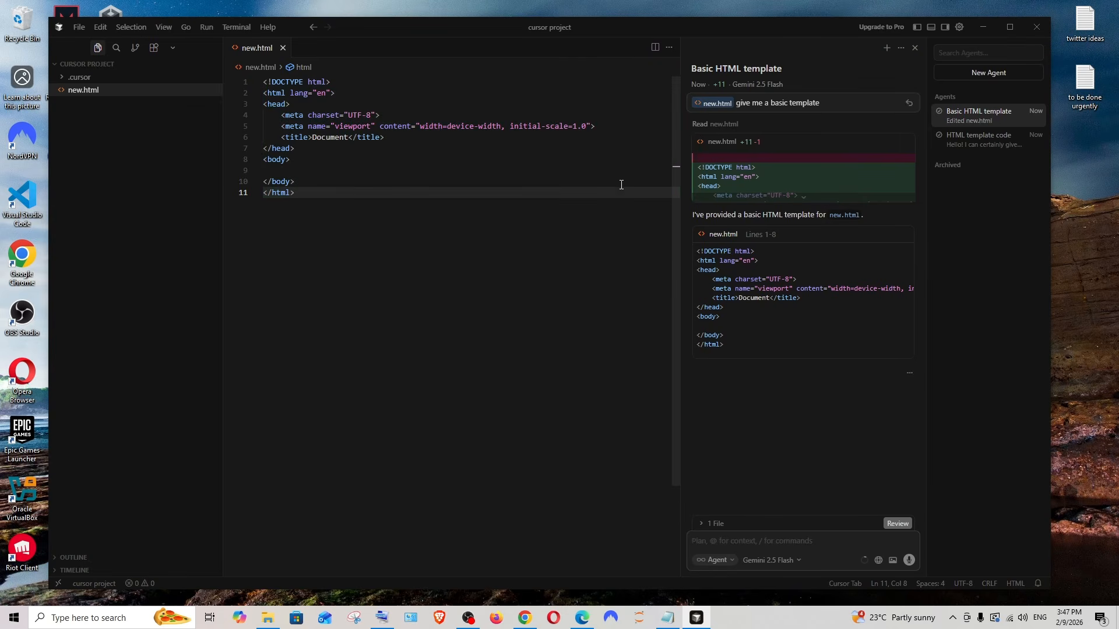